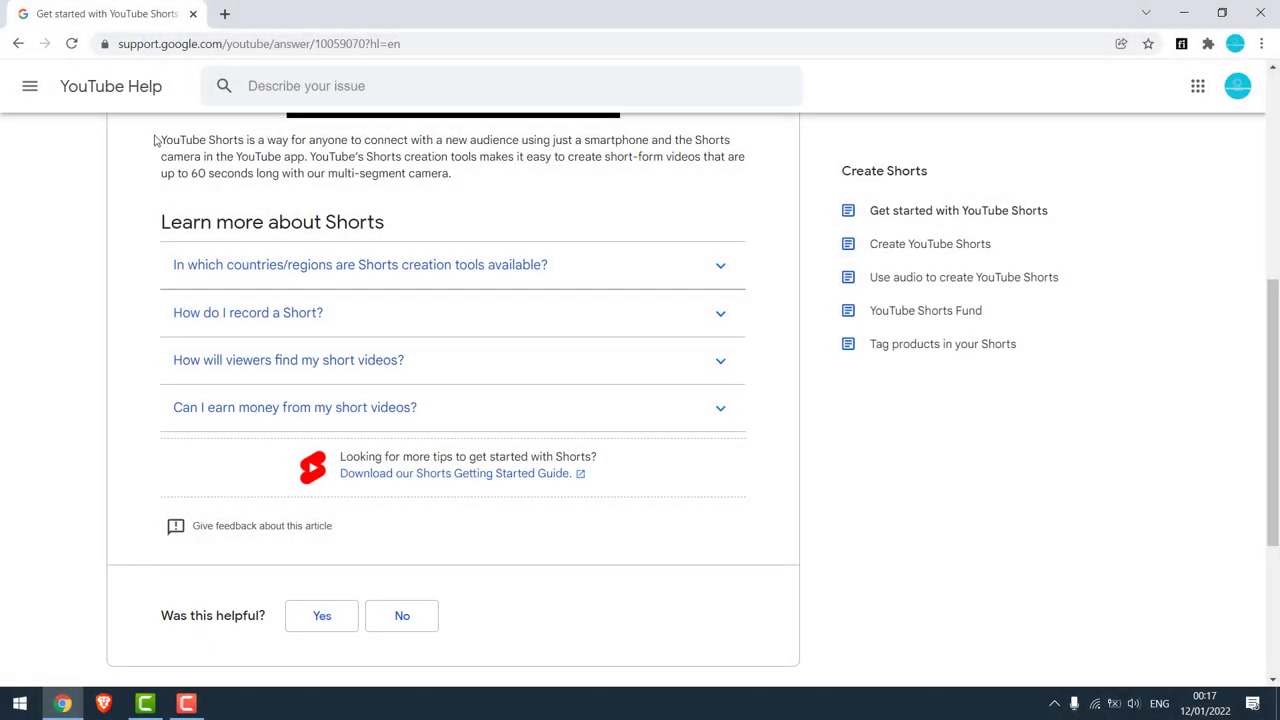
Highlight the Shorts search result's 60-second length and 600 x 600 to 1080 x 1080 resolution limits
{"action": "mouse_move", "coordinate": [155, 140]}
{"action": "left_mouse_down"}
{"action": "mouse_move", "coordinate": [412, 141]}
{"action": "mouse_move", "coordinate": [673, 172]}
{"action": "left_mouse_up"}
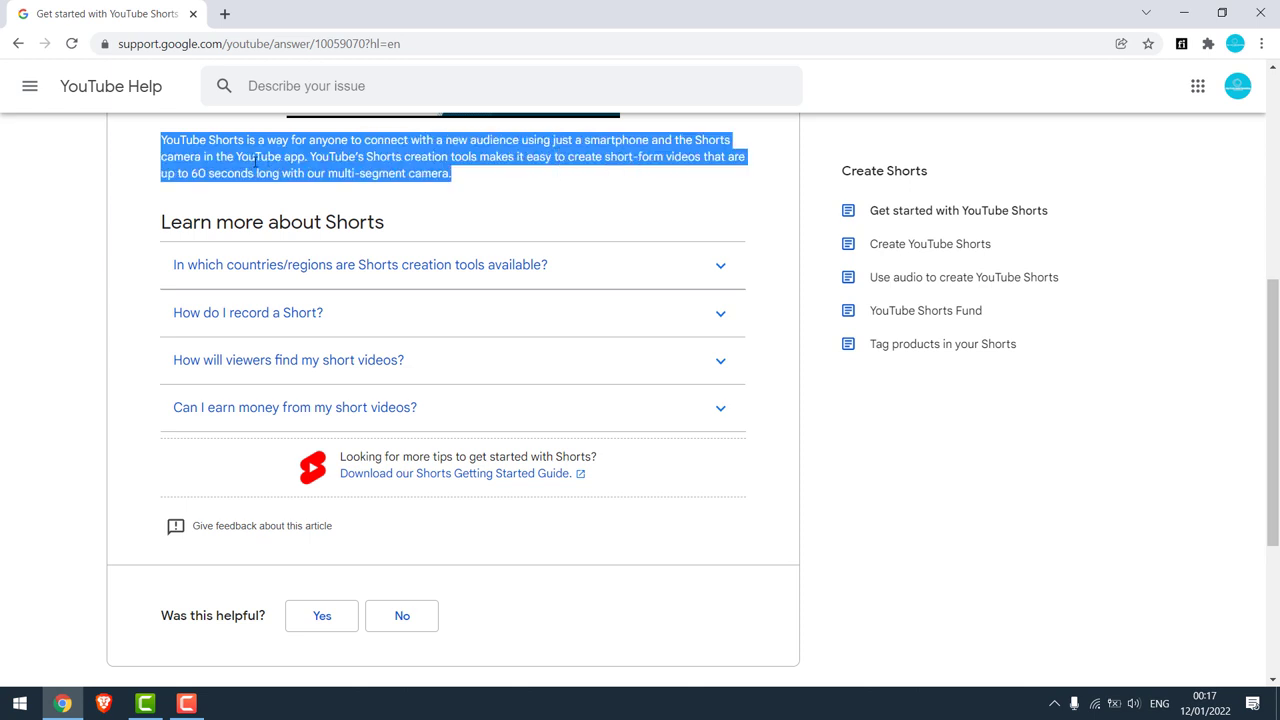
{"action": "left_click", "coordinate": [328, 163]}
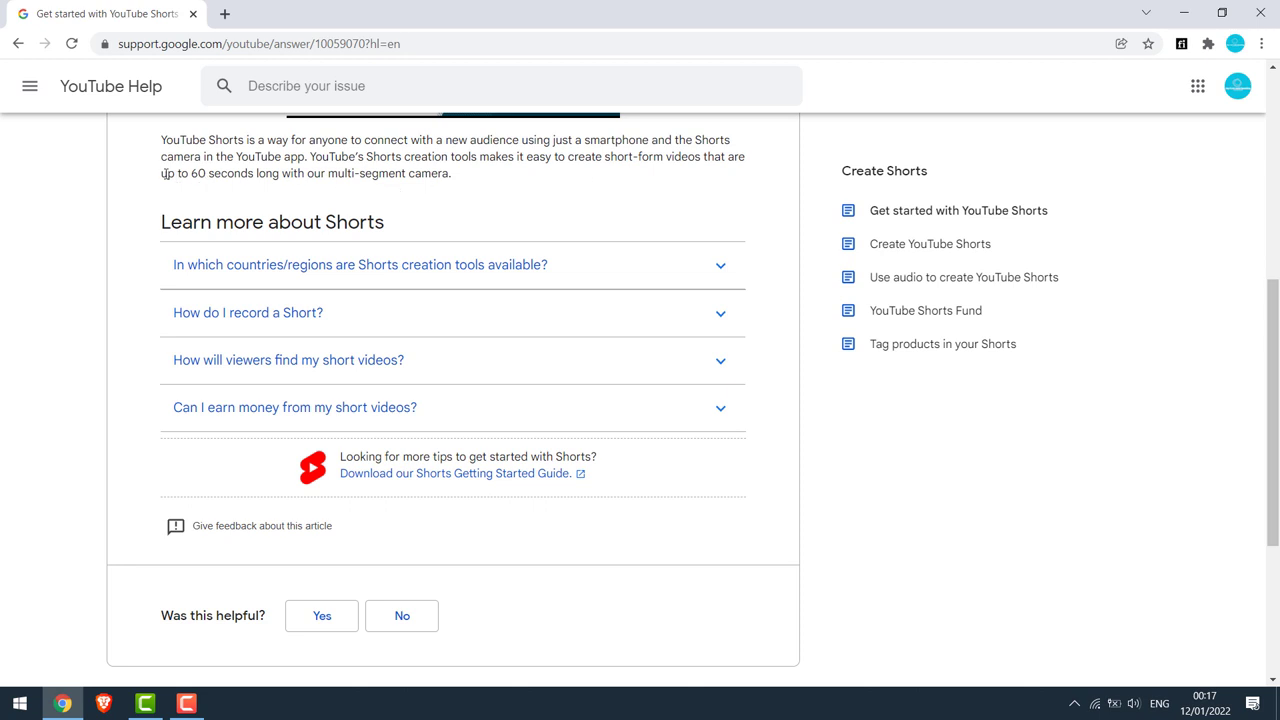
{"action": "left_click_drag", "start_coordinate": [165, 173], "coordinate": [305, 156]}
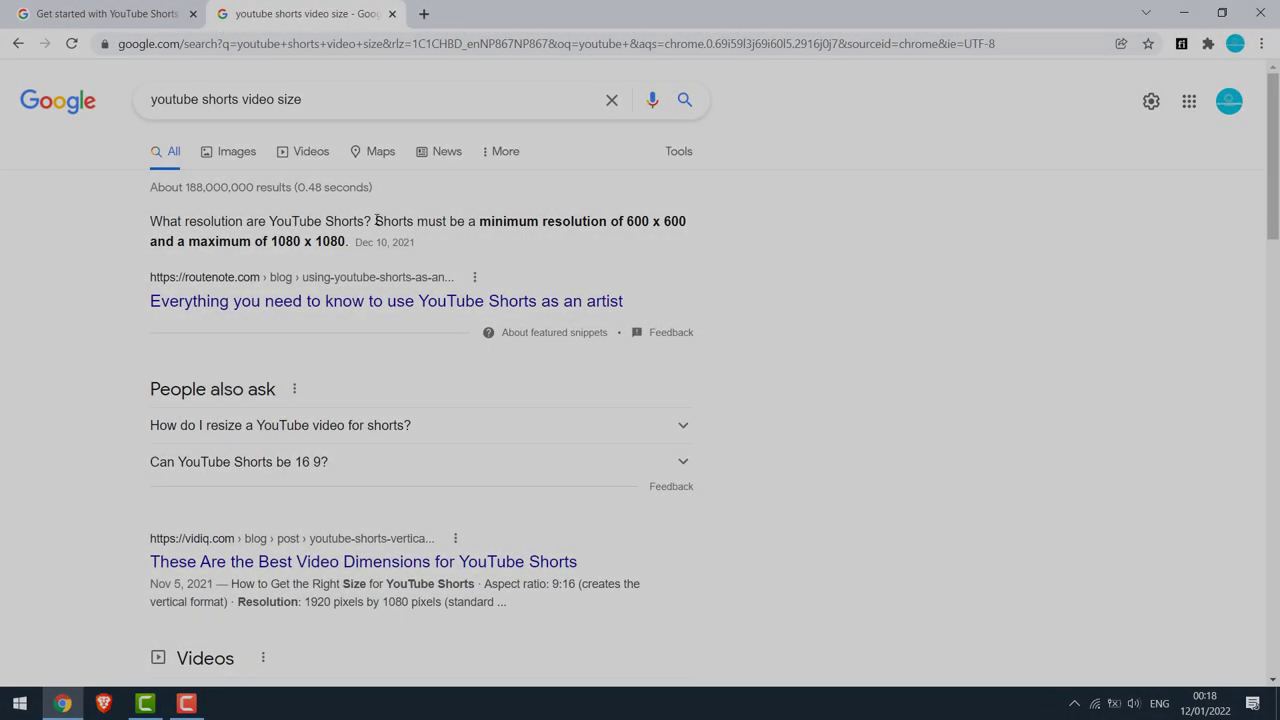
{"action": "left_click_drag", "start_coordinate": [375, 221], "coordinate": [688, 225]}
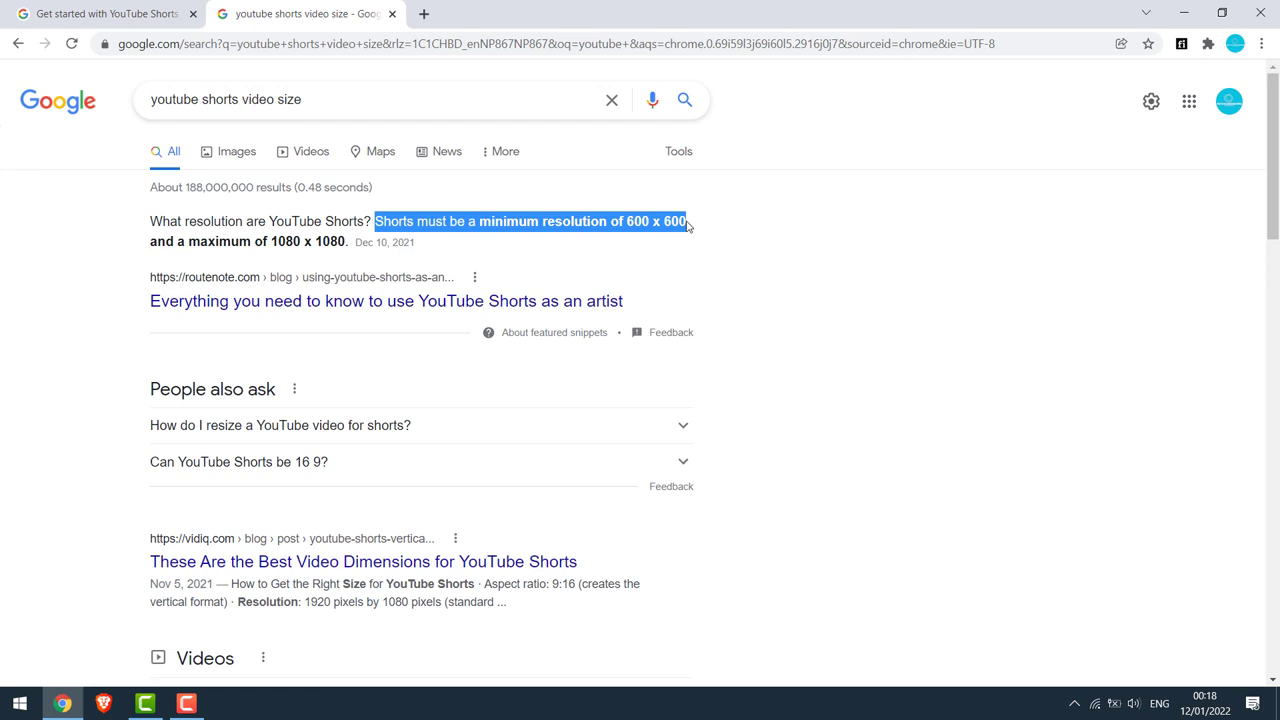
{"action": "left_click_drag", "start_coordinate": [151, 242], "coordinate": [350, 242]}
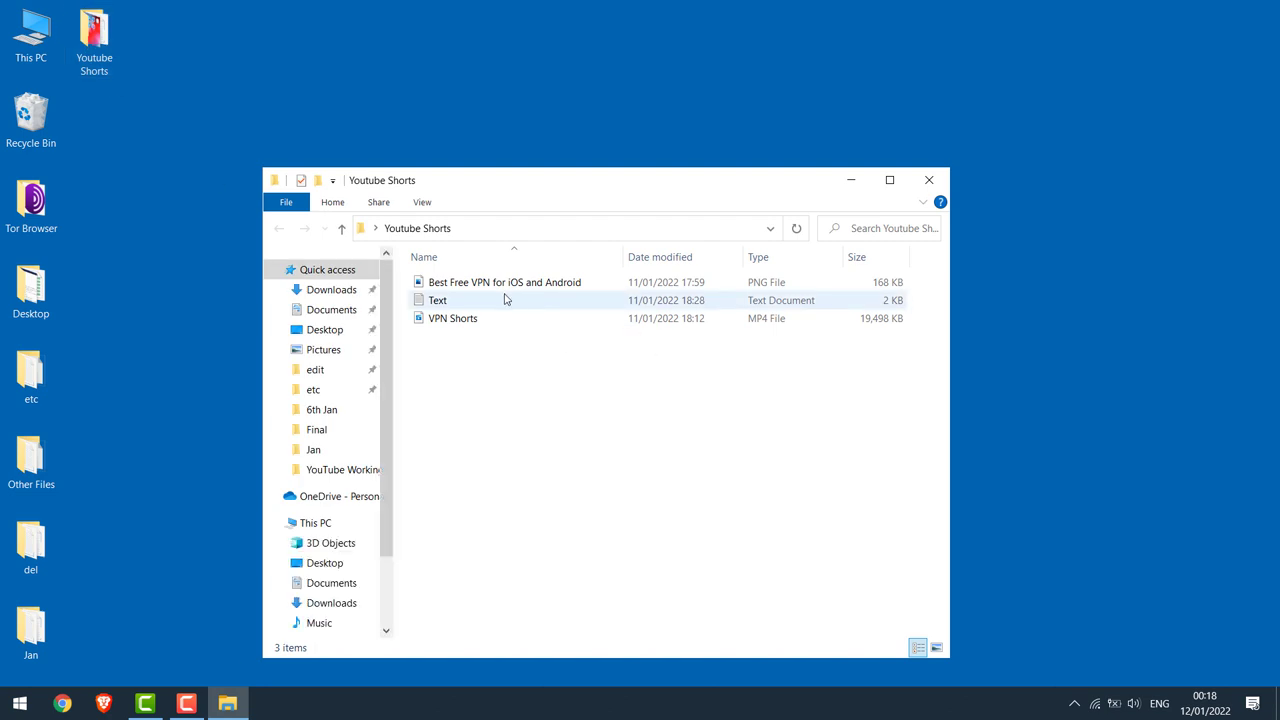
{"action": "left_click", "coordinate": [431, 322]}
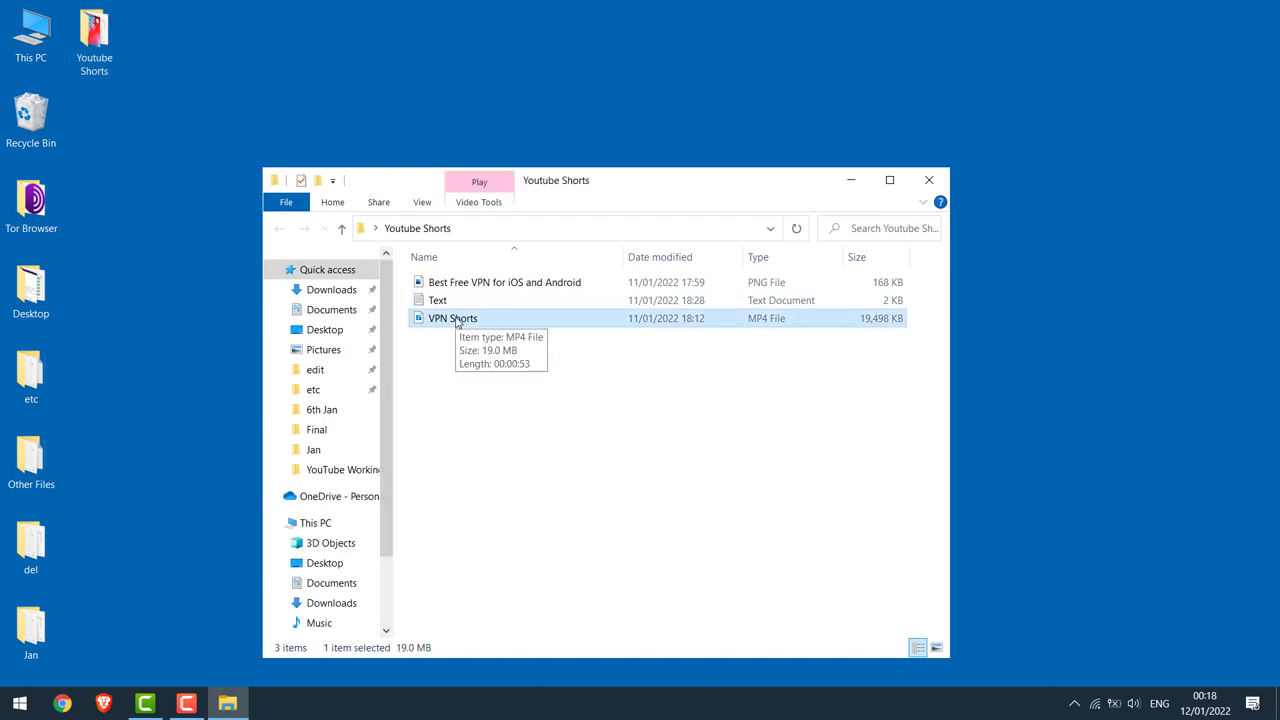
{"action": "double_click", "coordinate": [457, 320]}
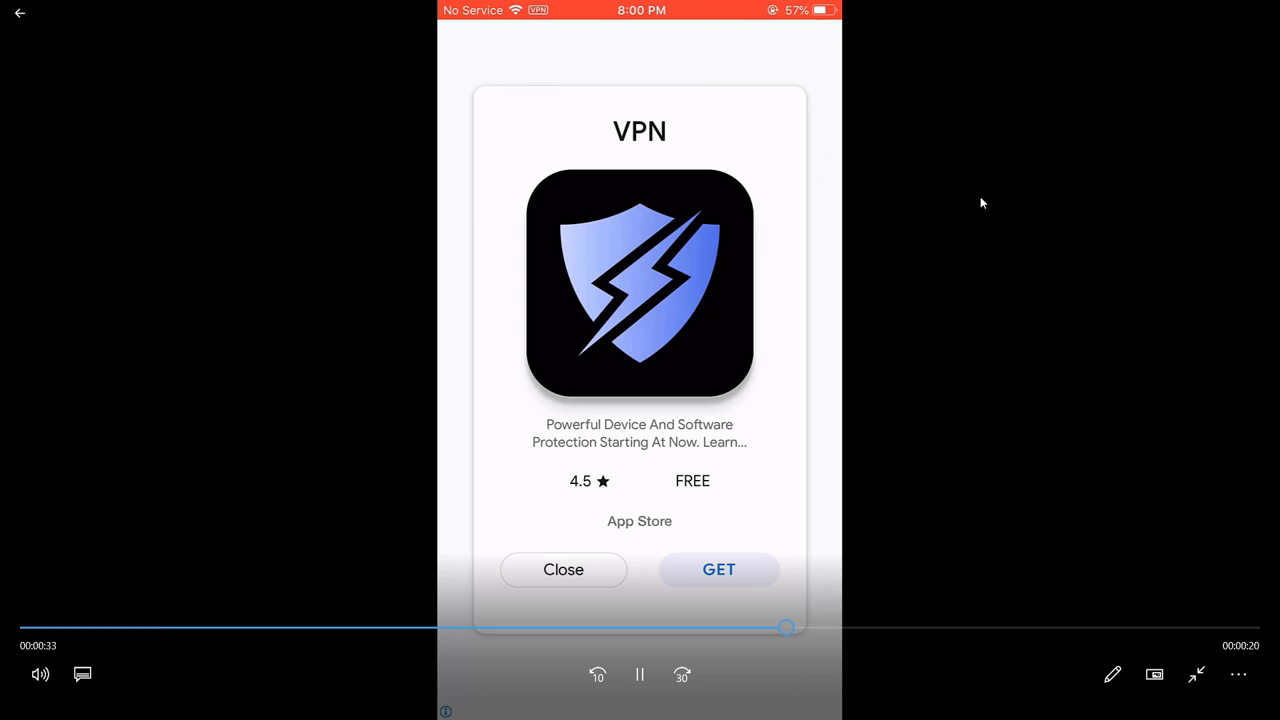
{"action": "left_click", "coordinate": [1258, 14]}
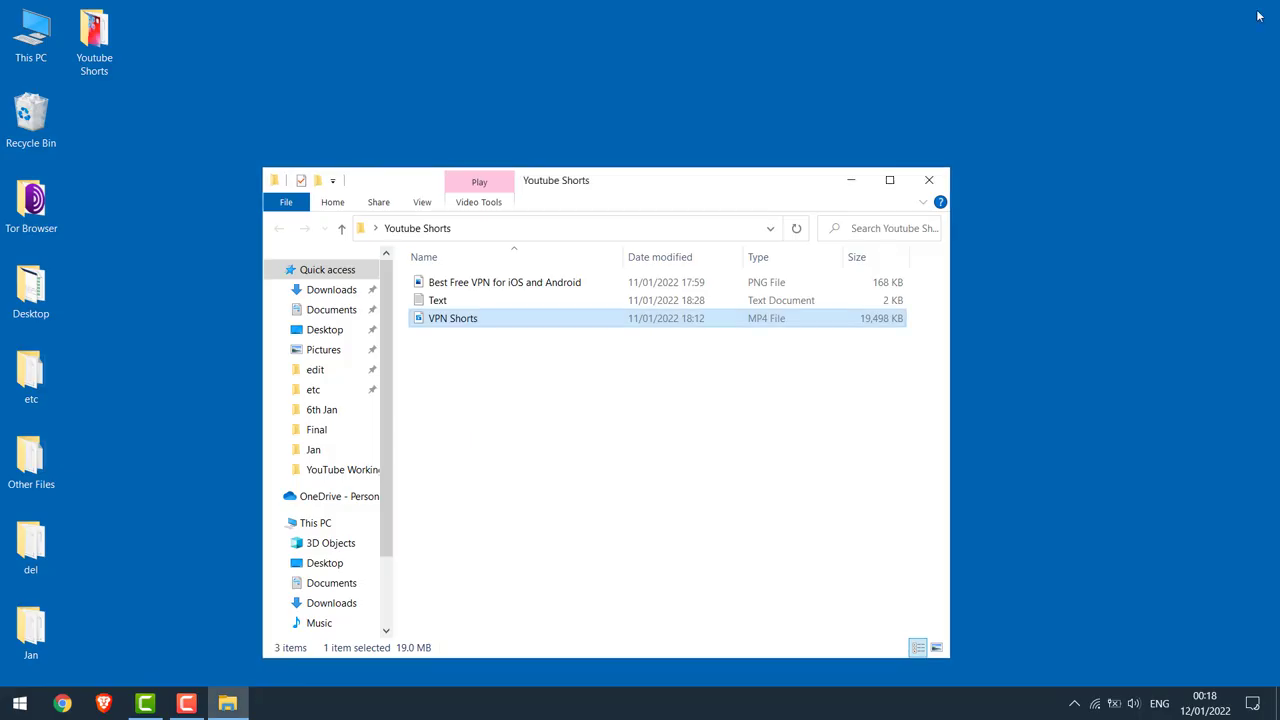
{"action": "right_click", "coordinate": [449, 322]}
{"action": "left_click", "coordinate": [510, 676]}
{"action": "left_click", "coordinate": [570, 305]}
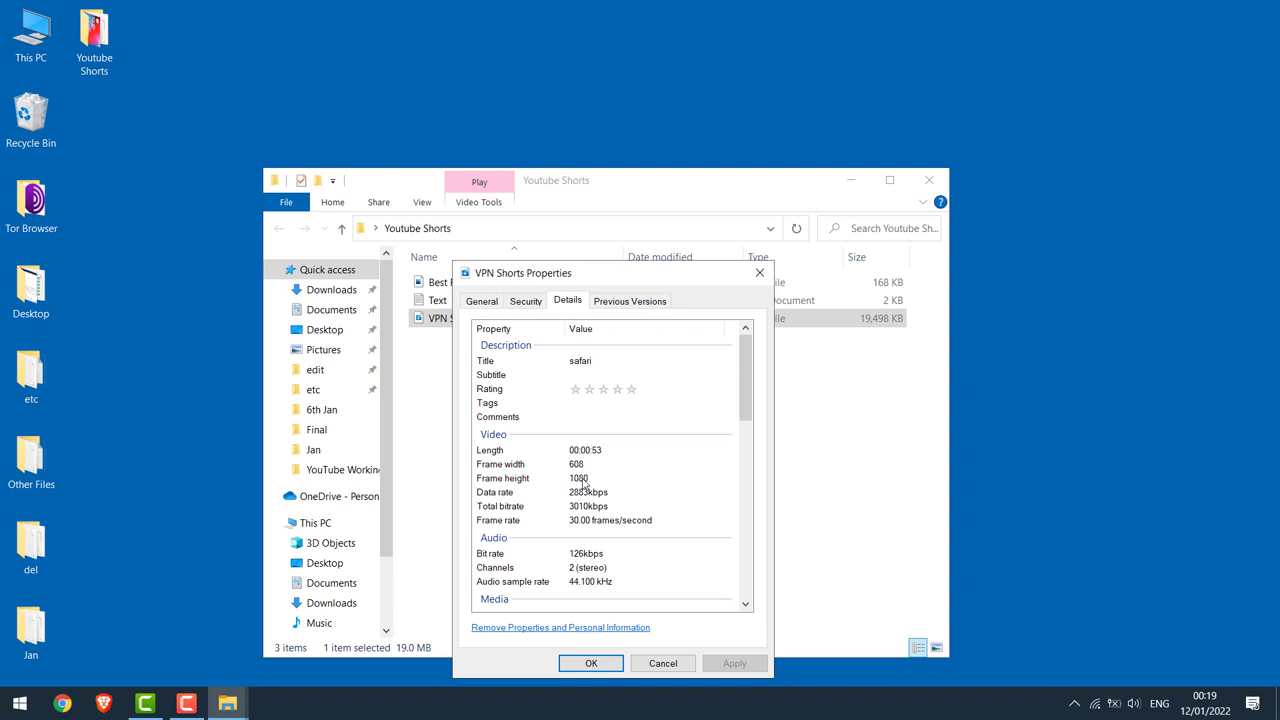
{"action": "left_click", "coordinate": [760, 273]}
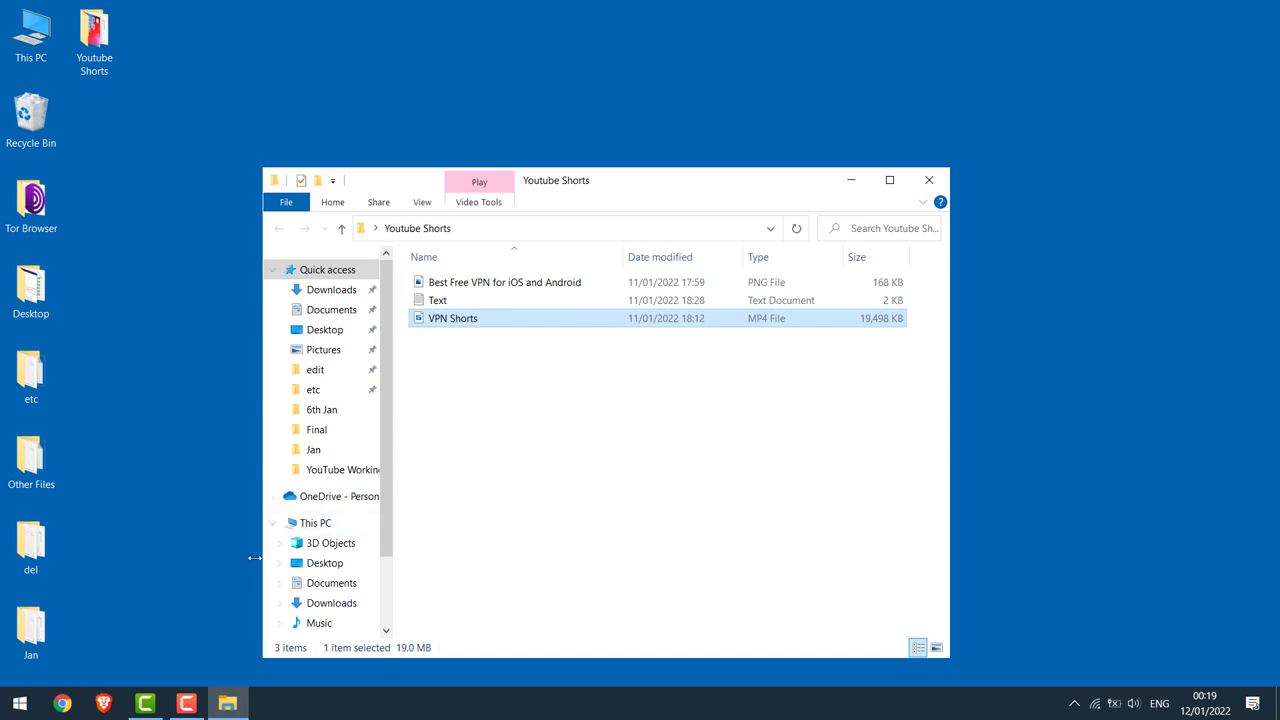
Drag VPN Shorts.mp4 onto the Camtasia timeline and maximize the Camtasia window
{"action": "left_click", "coordinate": [145, 703]}
{"action": "left_click", "coordinate": [1219, 11]}
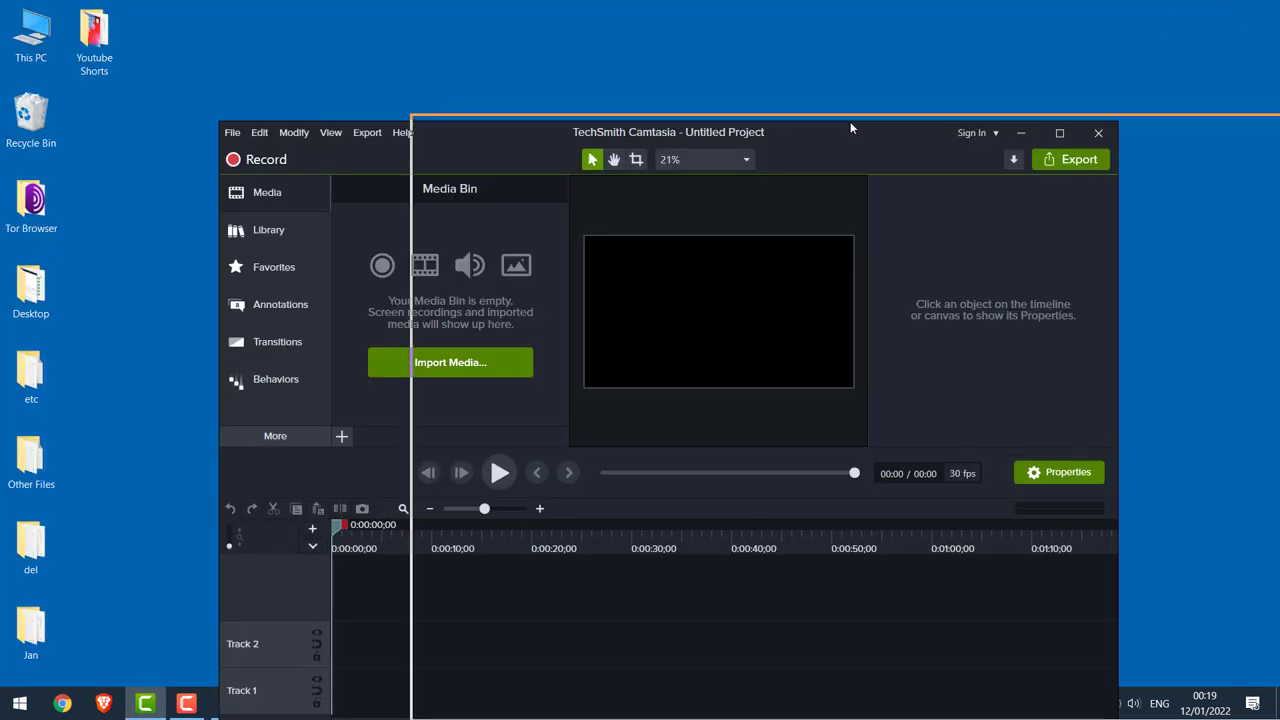
{"action": "left_click_drag", "start_coordinate": [452, 318], "coordinate": [642, 640]}
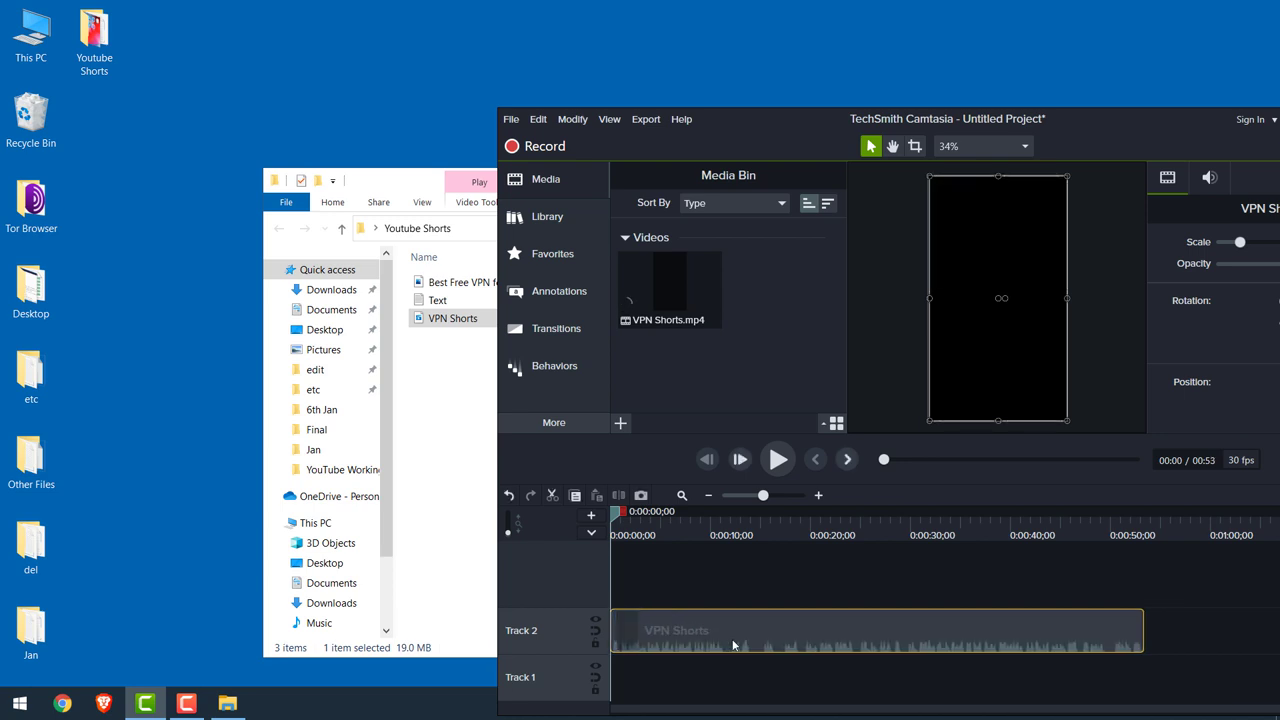
{"action": "double_click", "coordinate": [1187, 127]}
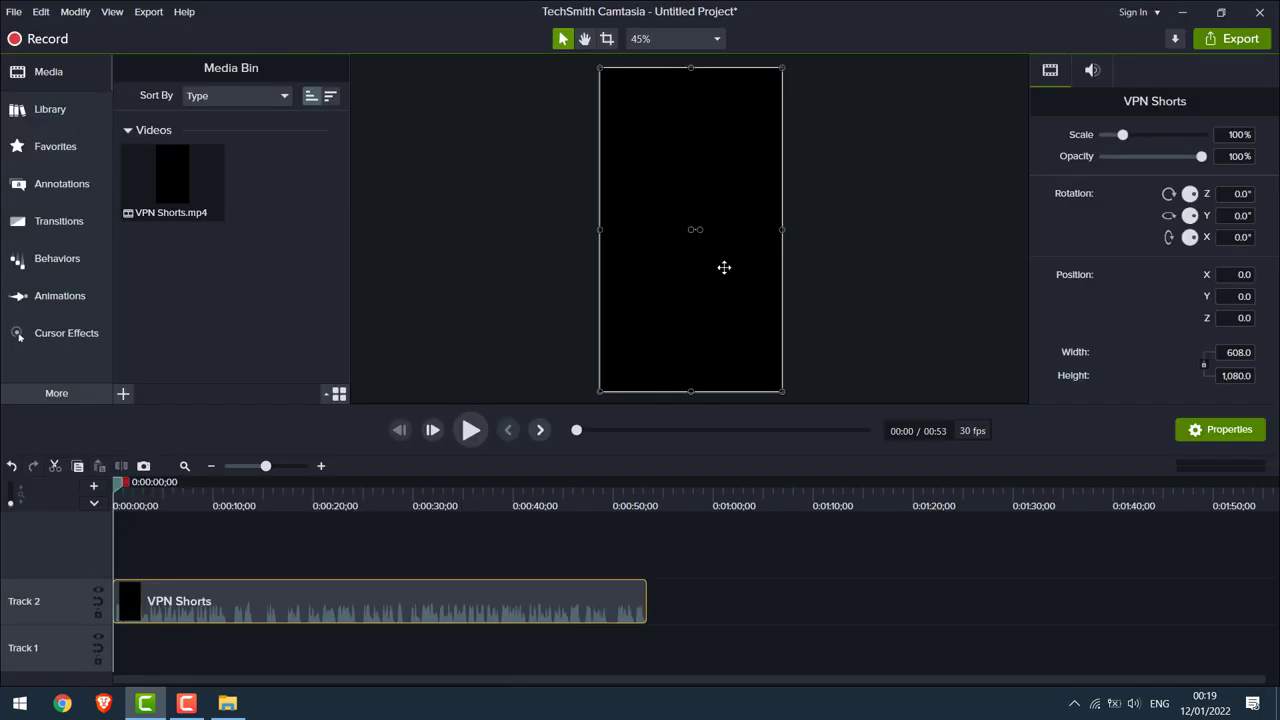
Confirm the project settings use a custom 608 x 1080 canvas, then cancel
{"action": "right_click", "coordinate": [843, 248]}
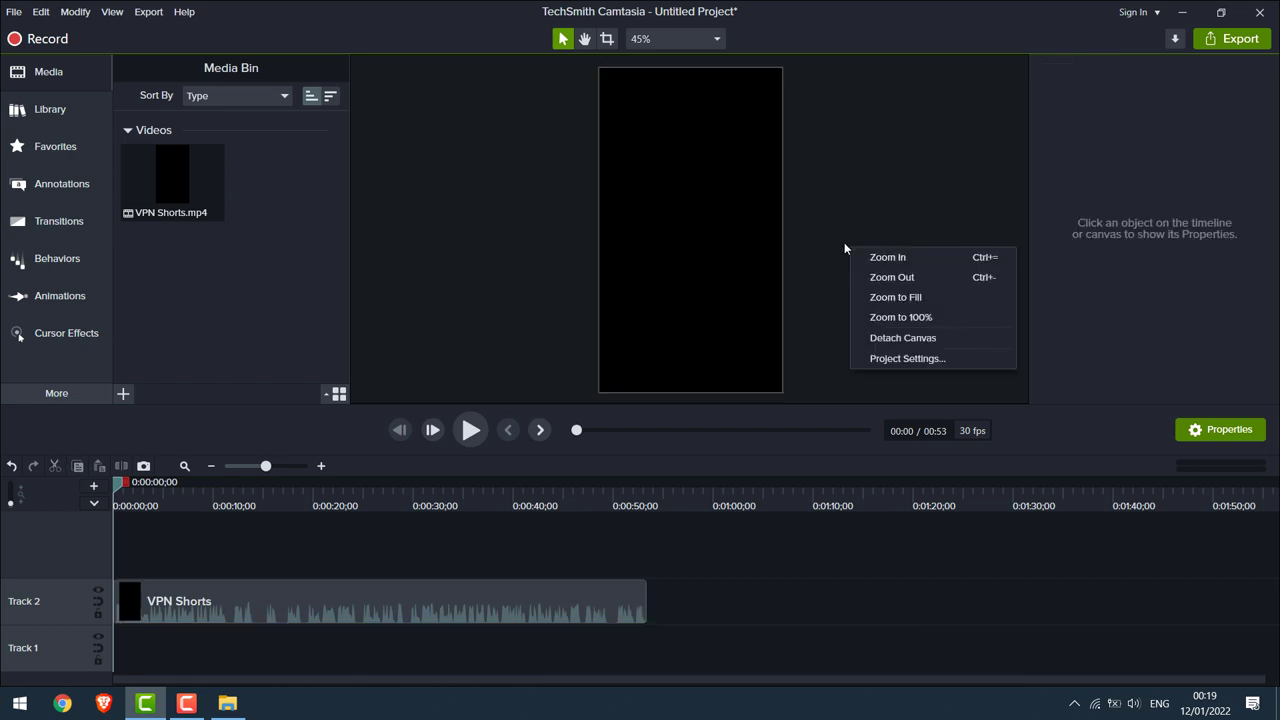
{"action": "left_click", "coordinate": [870, 357]}
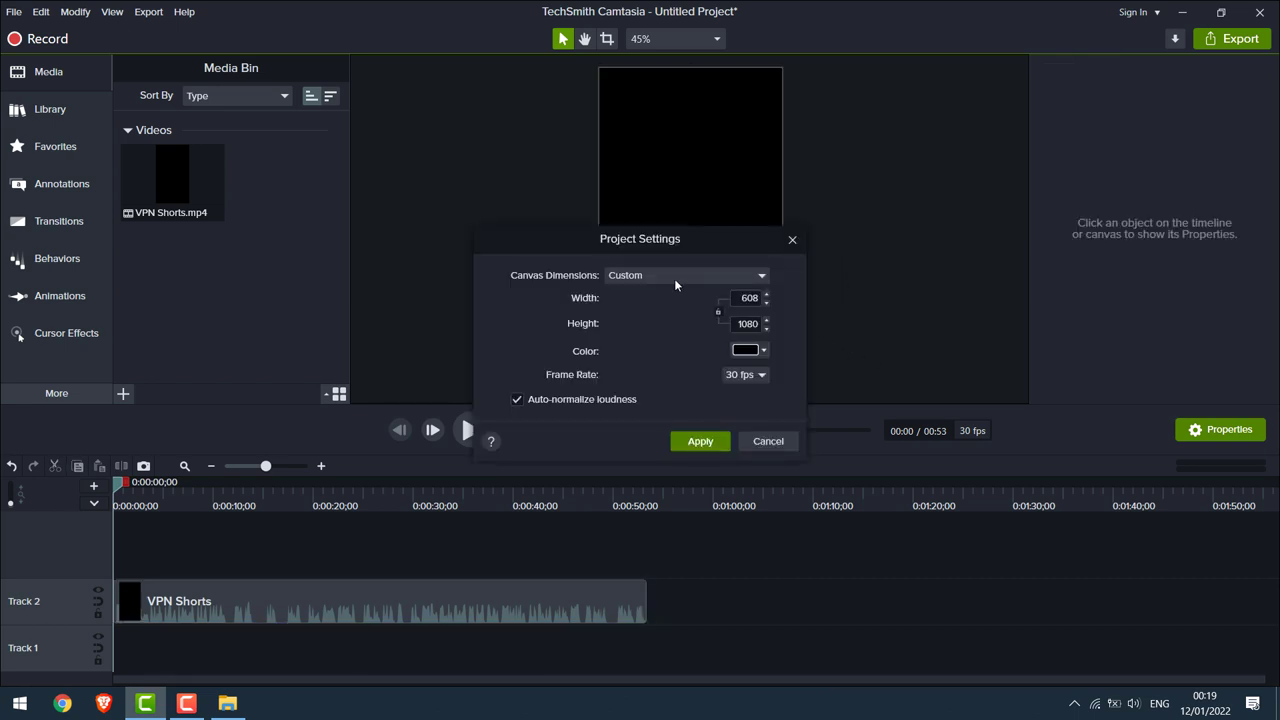
{"action": "left_click", "coordinate": [675, 285]}
{"action": "scroll", "coordinate": [690, 400], "scroll_direction": "up", "scroll_amount": 2}
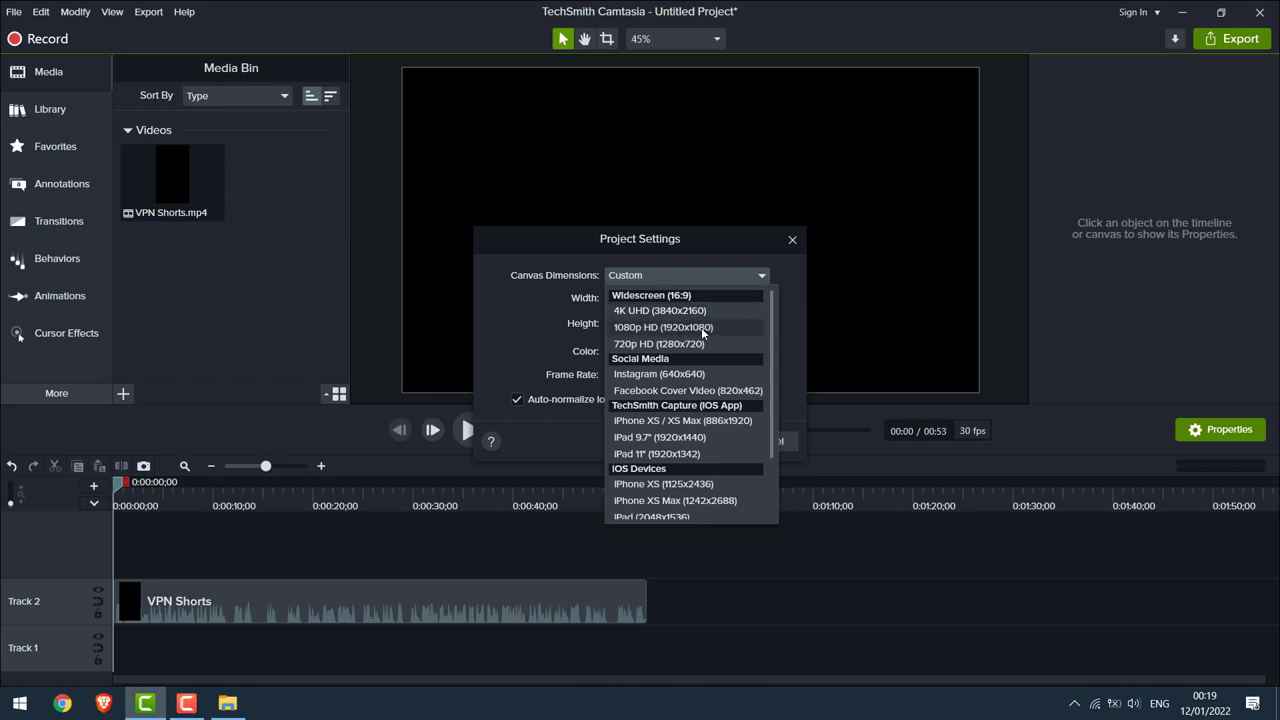
{"action": "left_click", "coordinate": [847, 309]}
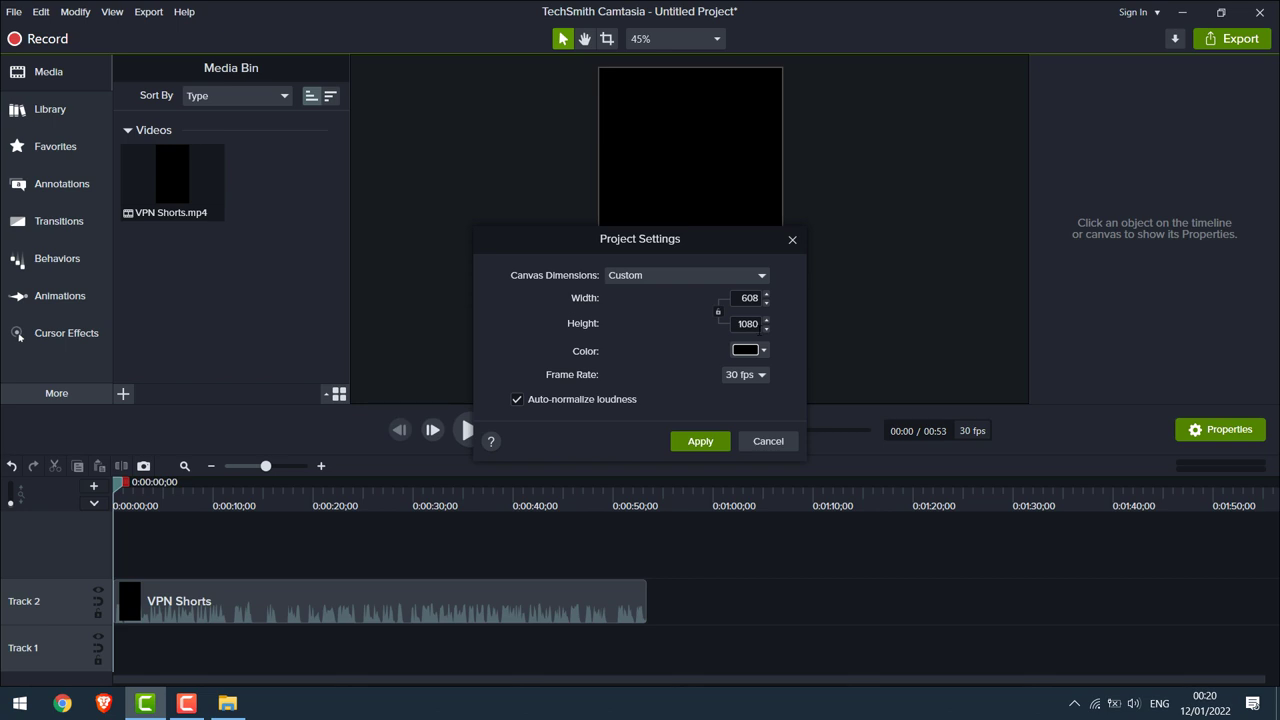
{"action": "left_click", "coordinate": [772, 441]}
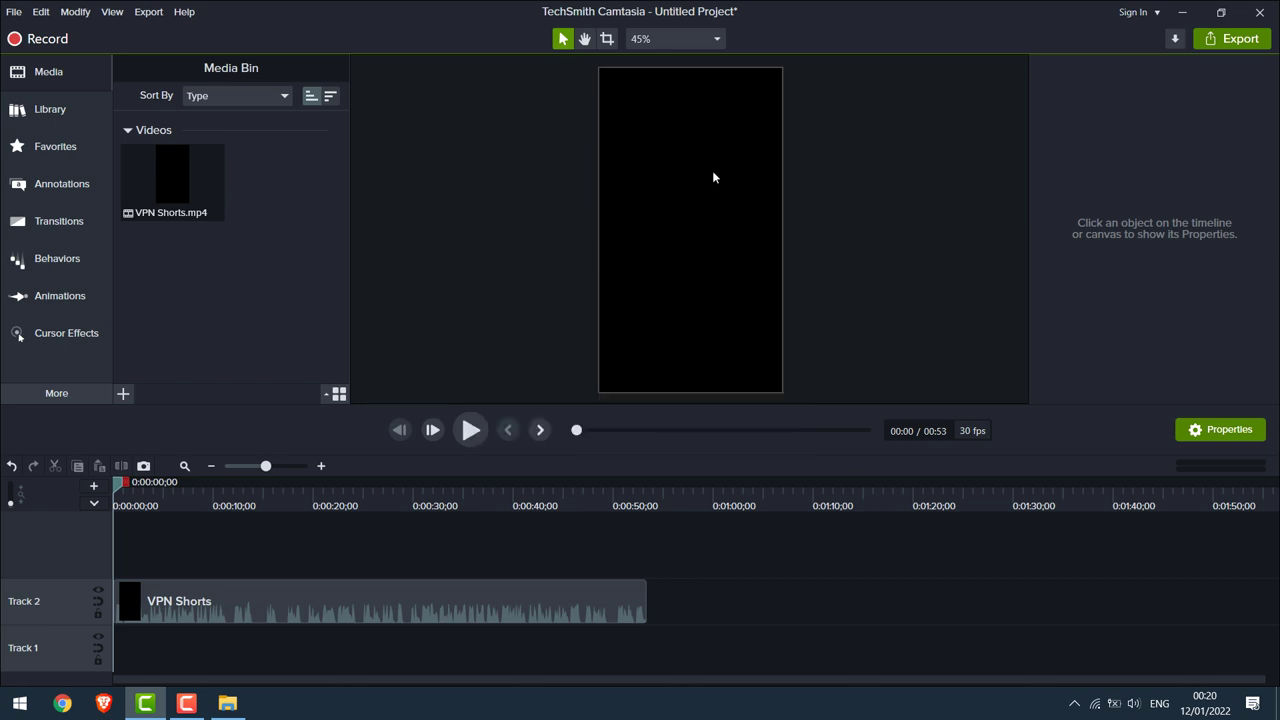
Close Camtasia, answering its save prompt, and preview the Best Free VPN thumbnail image
{"action": "left_click", "coordinate": [1259, 12]}
{"action": "left_click", "coordinate": [677, 413]}
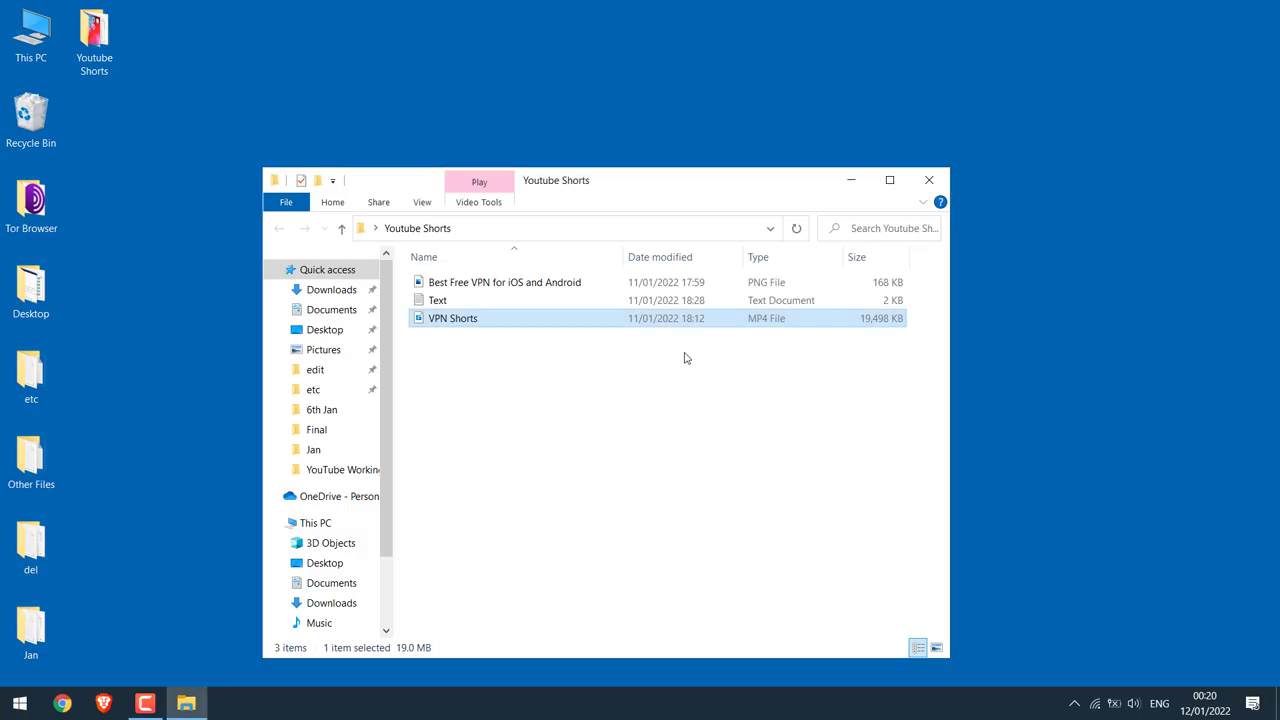
{"action": "left_click", "coordinate": [564, 286]}
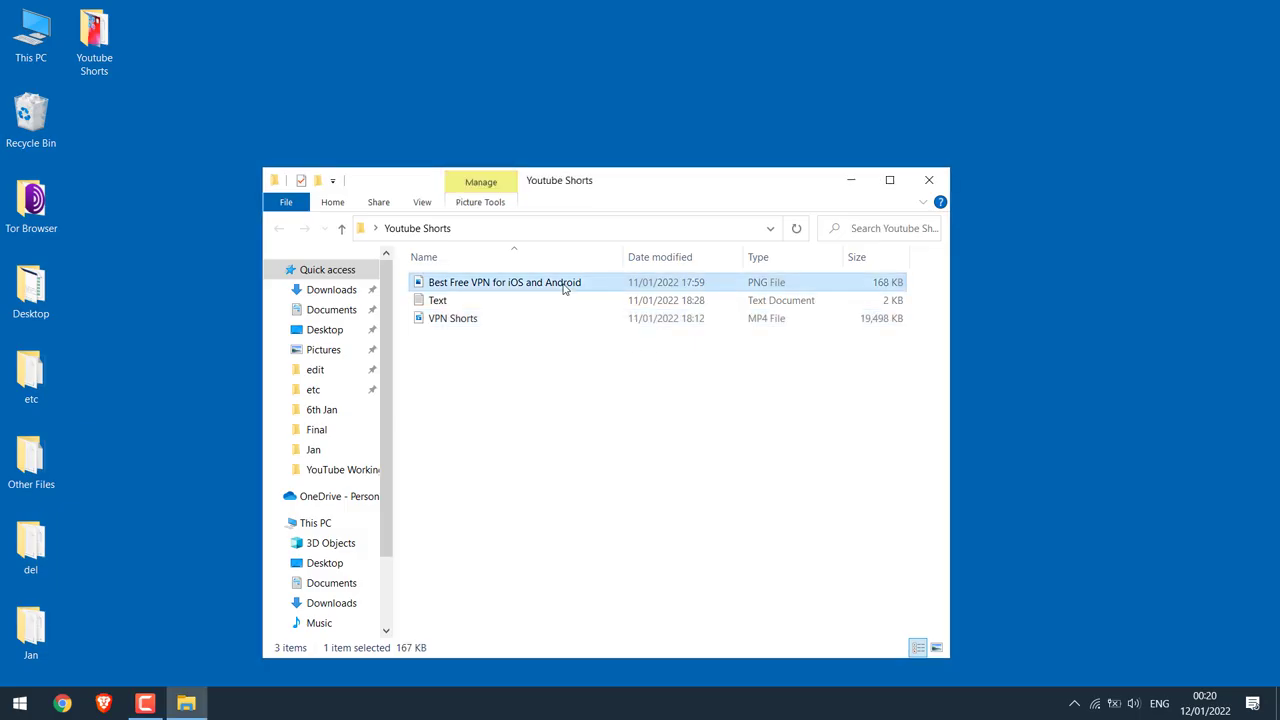
{"action": "double_click", "coordinate": [564, 286]}
{"action": "left_click", "coordinate": [1260, 12]}
Review the #shorts title and #Shorts description in Text.txt, then close Notepad
{"action": "double_click", "coordinate": [490, 300]}
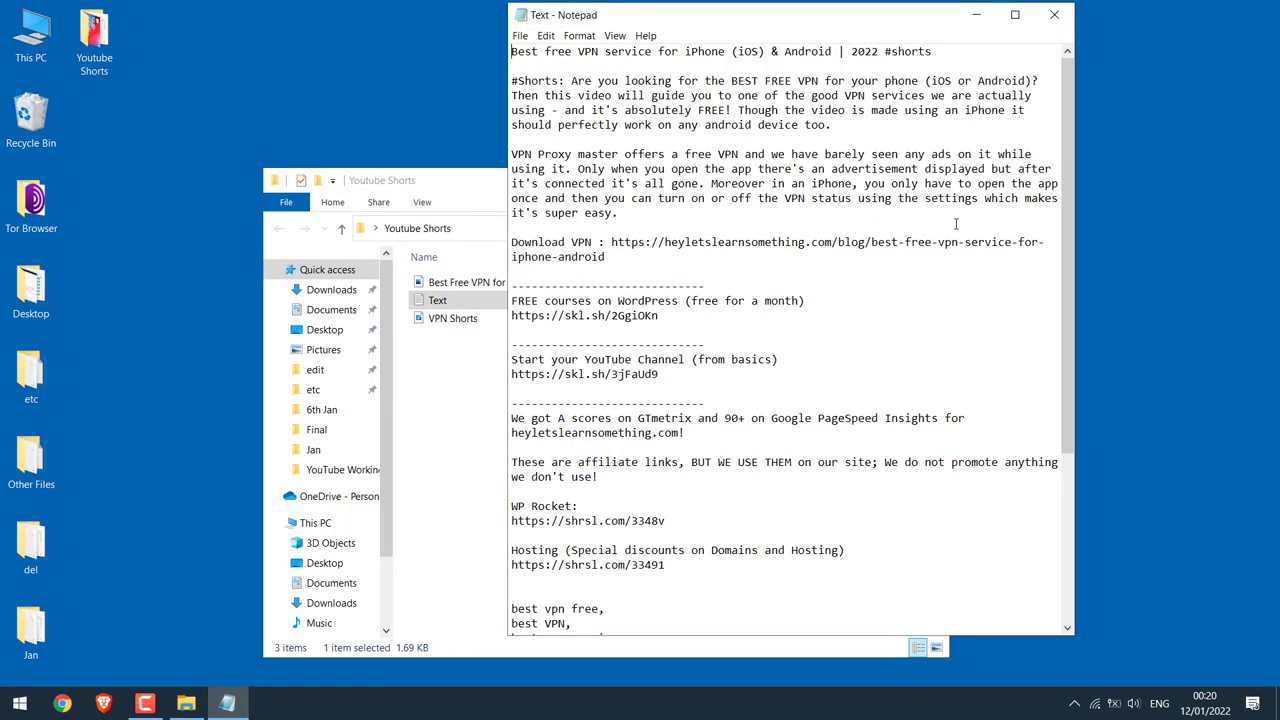
{"action": "left_click_drag", "start_coordinate": [884, 50], "coordinate": [943, 55]}
{"action": "left_click_drag", "start_coordinate": [557, 81], "coordinate": [496, 82]}
{"action": "left_click", "coordinate": [1054, 14]}
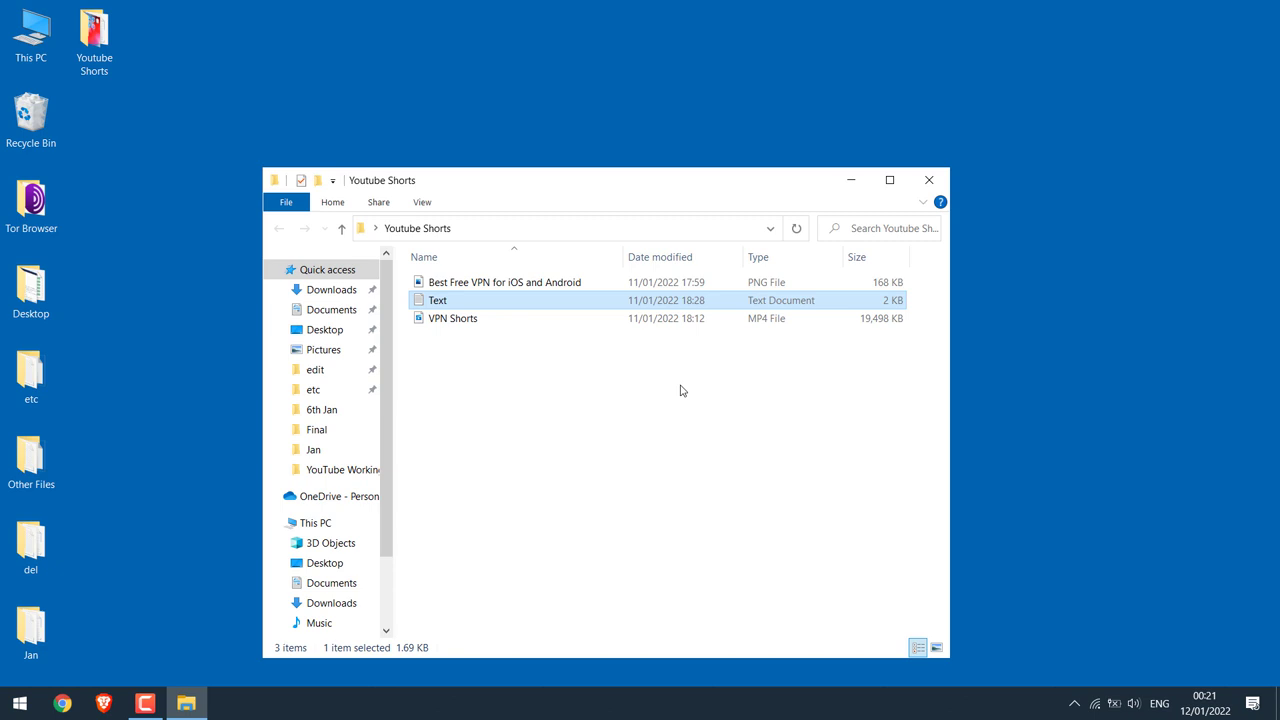
{"action": "left_click", "coordinate": [62, 703]}
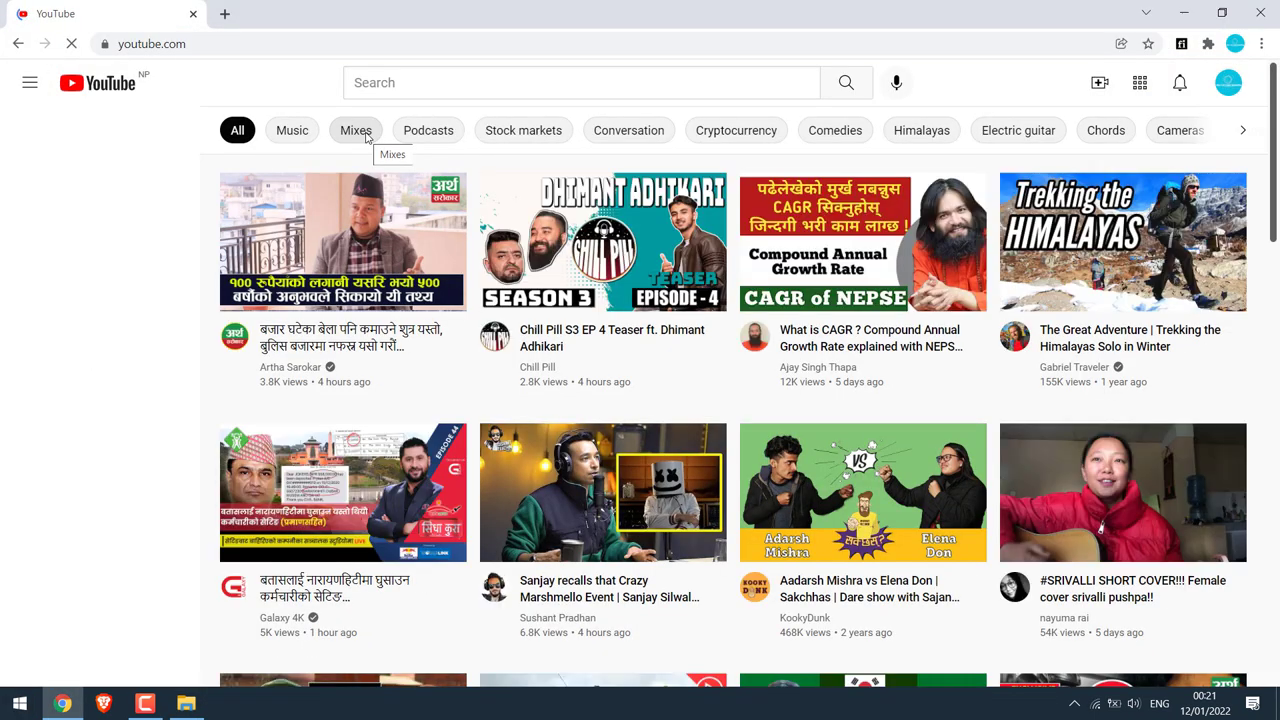
Upload VPN Shorts.mp4 from the Desktop's Youtube Shorts folder via CREATE > Upload video
{"action": "left_click", "coordinate": [1101, 88]}
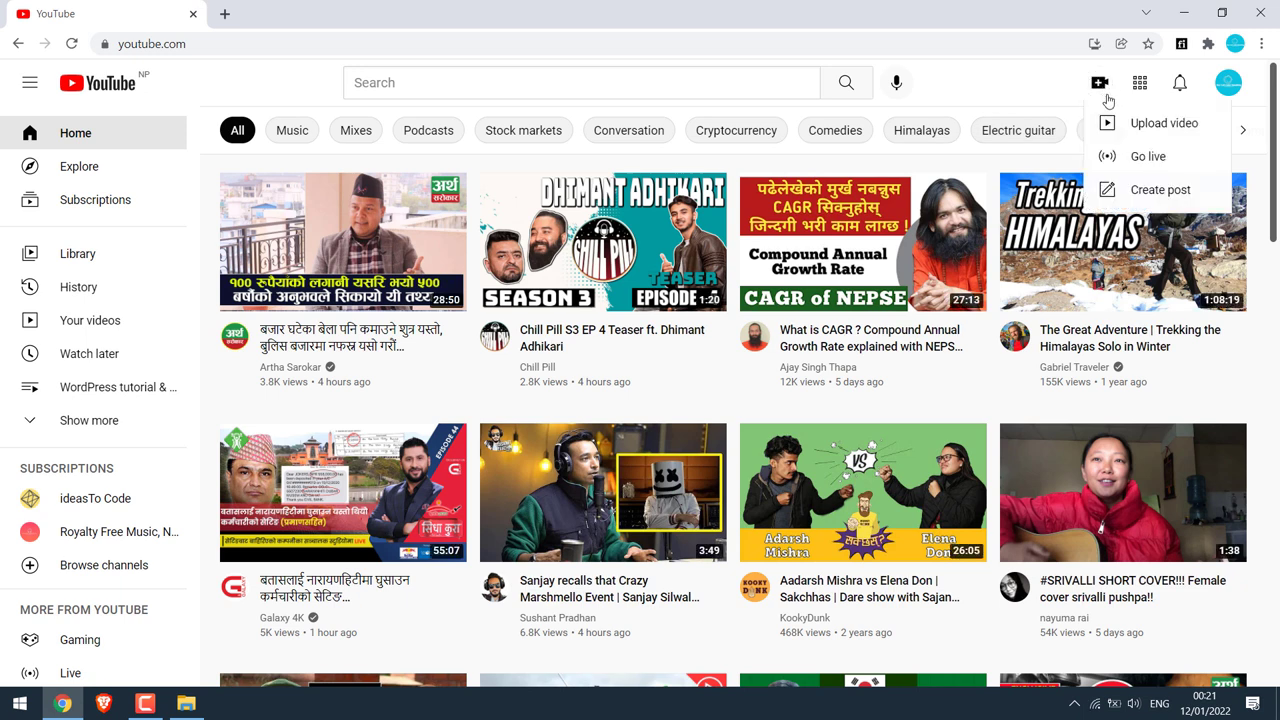
{"action": "left_click", "coordinate": [1140, 123]}
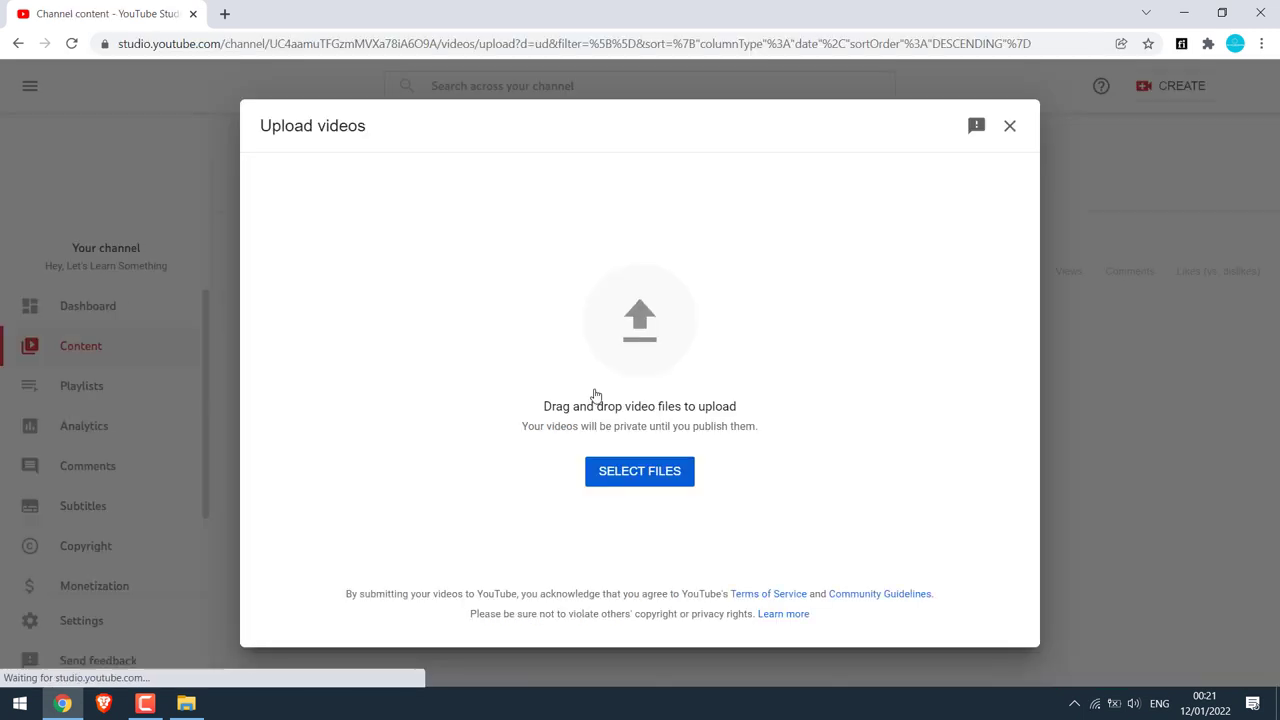
{"action": "left_click", "coordinate": [640, 472]}
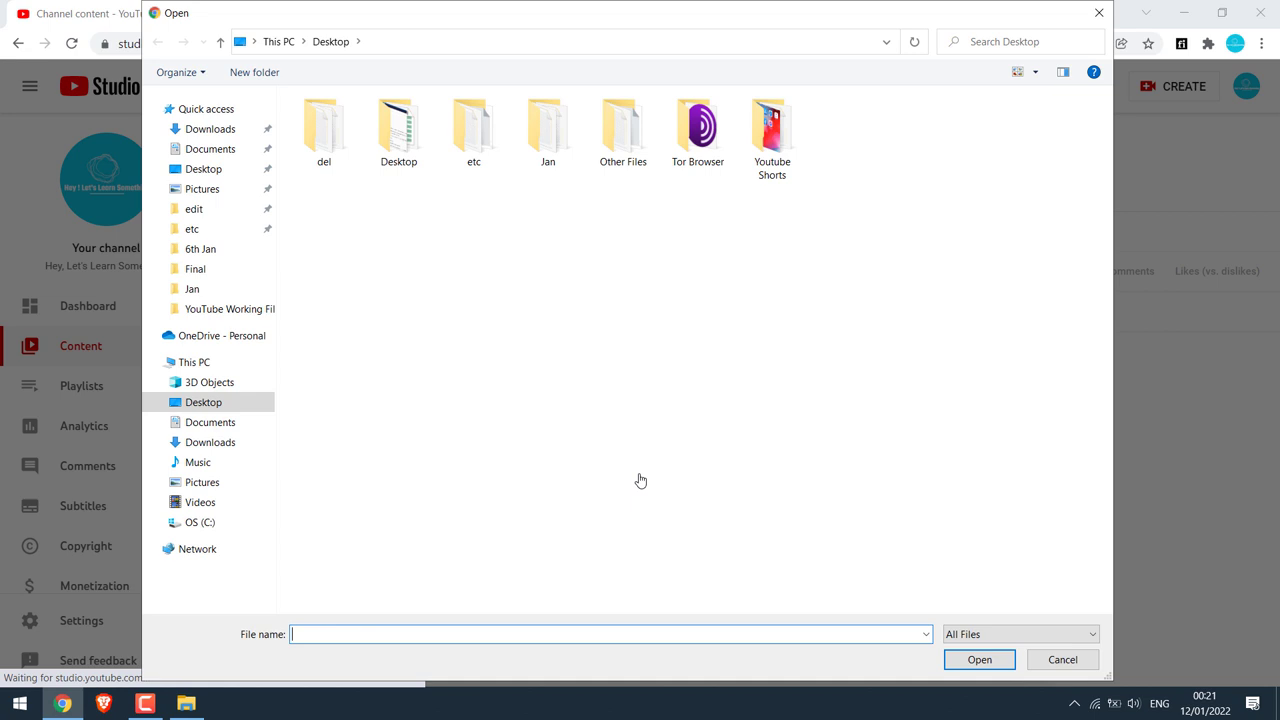
{"action": "double_click", "coordinate": [790, 135]}
{"action": "double_click", "coordinate": [369, 163]}
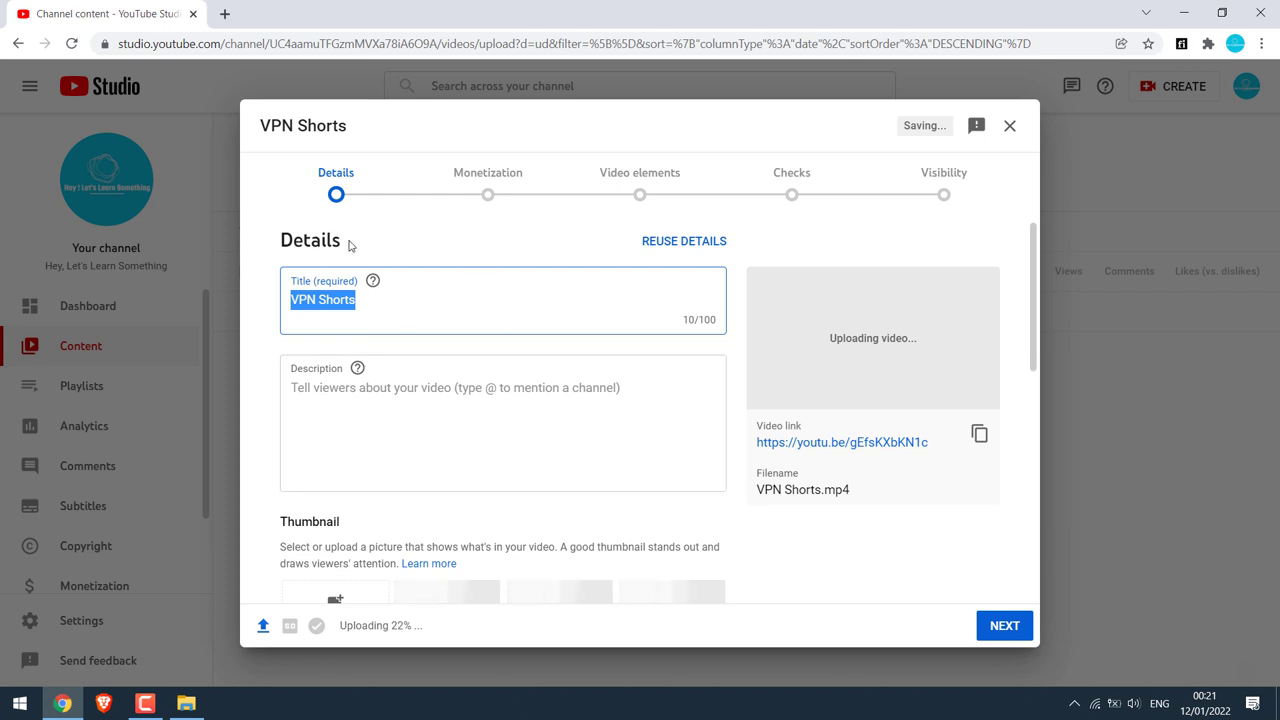
Copy the title and description from the Text notes into the upload's details
{"action": "left_click", "coordinate": [186, 703]}
{"action": "double_click", "coordinate": [440, 301]}
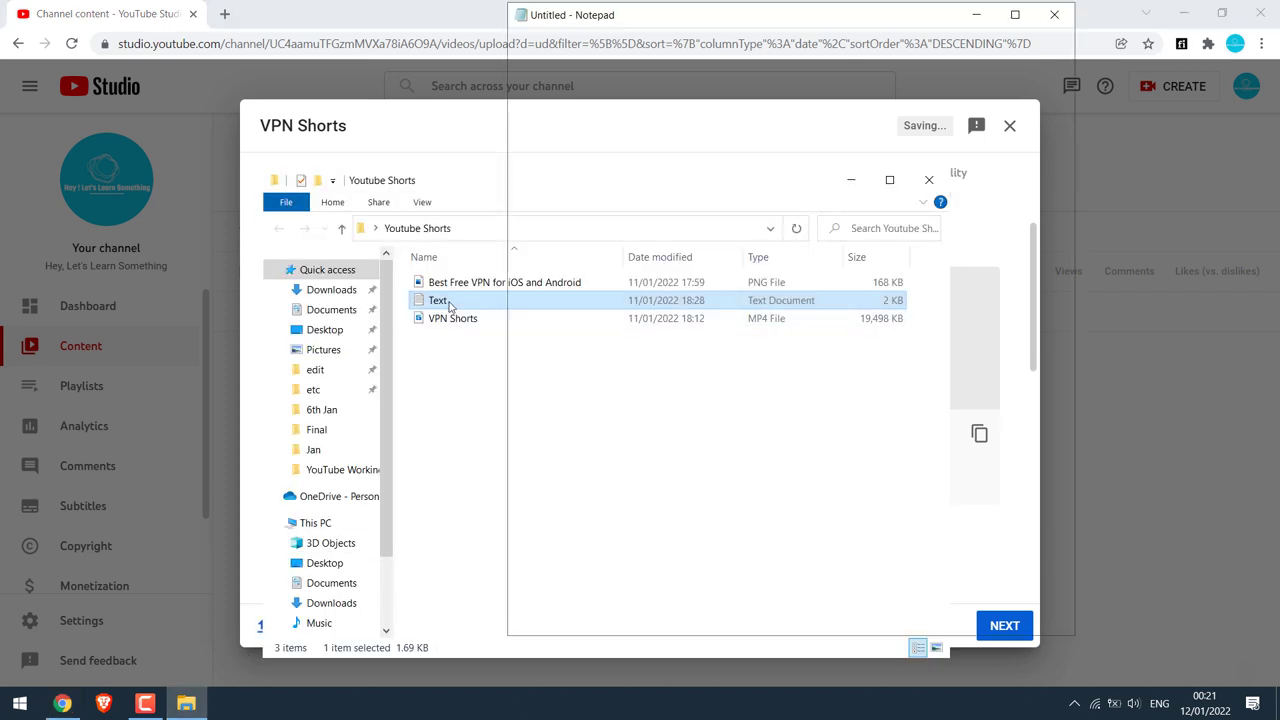
{"action": "mouse_move", "coordinate": [512, 80]}
{"action": "left_mouse_down"}
{"action": "mouse_move", "coordinate": [686, 434]}
{"action": "mouse_move", "coordinate": [665, 566]}
{"action": "left_mouse_up"}
{"action": "key", "text": "ctrl+c"}
{"action": "left_click", "coordinate": [390, 420]}
{"action": "key", "text": "ctrl+v"}
{"action": "scroll", "coordinate": [1018, 322], "scroll_direction": "down", "scroll_amount": 5}
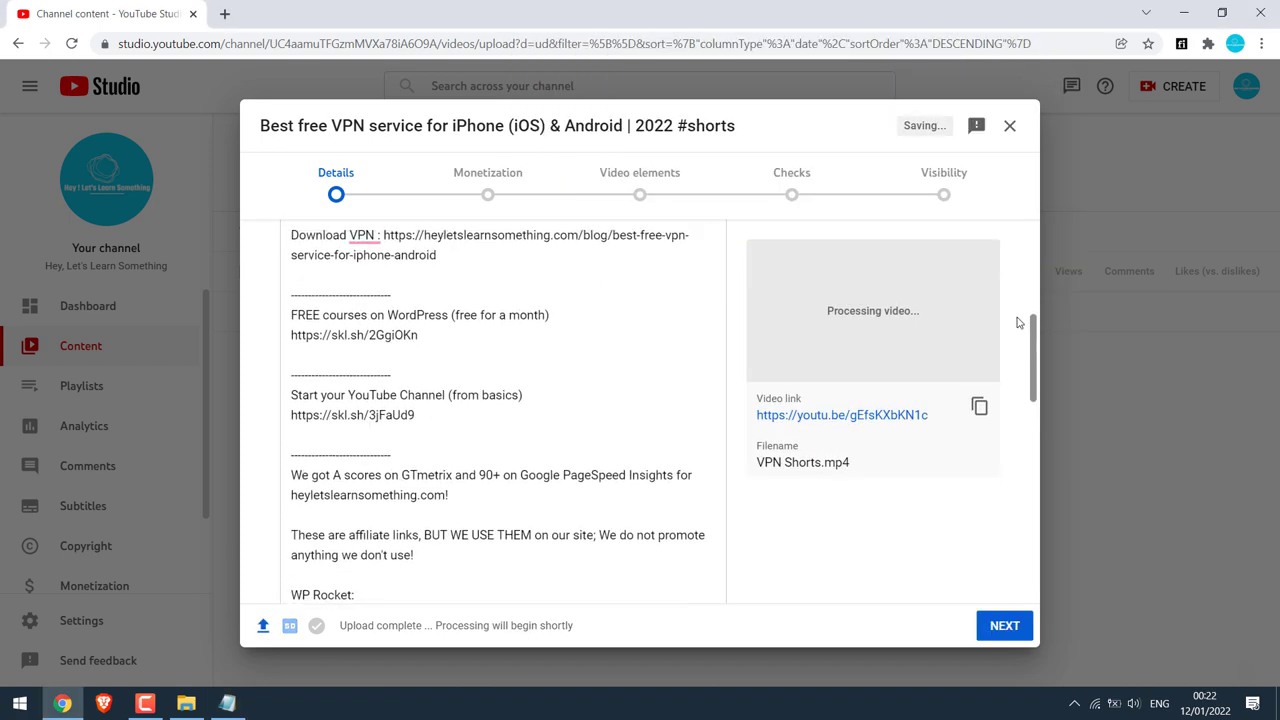
{"action": "right_click", "coordinate": [330, 296]}
{"action": "scroll", "coordinate": [368, 373], "scroll_direction": "down", "scroll_amount": 2}
{"action": "scroll", "coordinate": [368, 373], "scroll_direction": "down", "scroll_amount": 5}
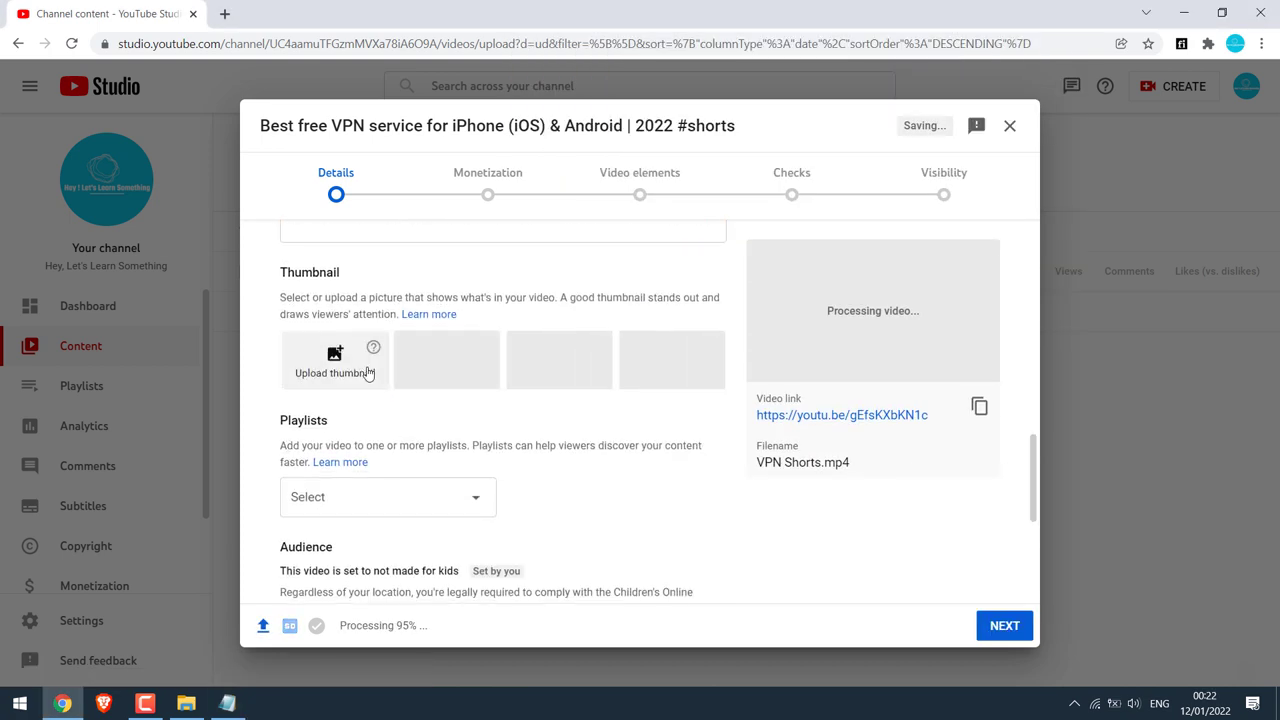
Upload the Best Free VPN thumbnail and add the video to the iPhone related videos' playlist
{"action": "left_click", "coordinate": [368, 373]}
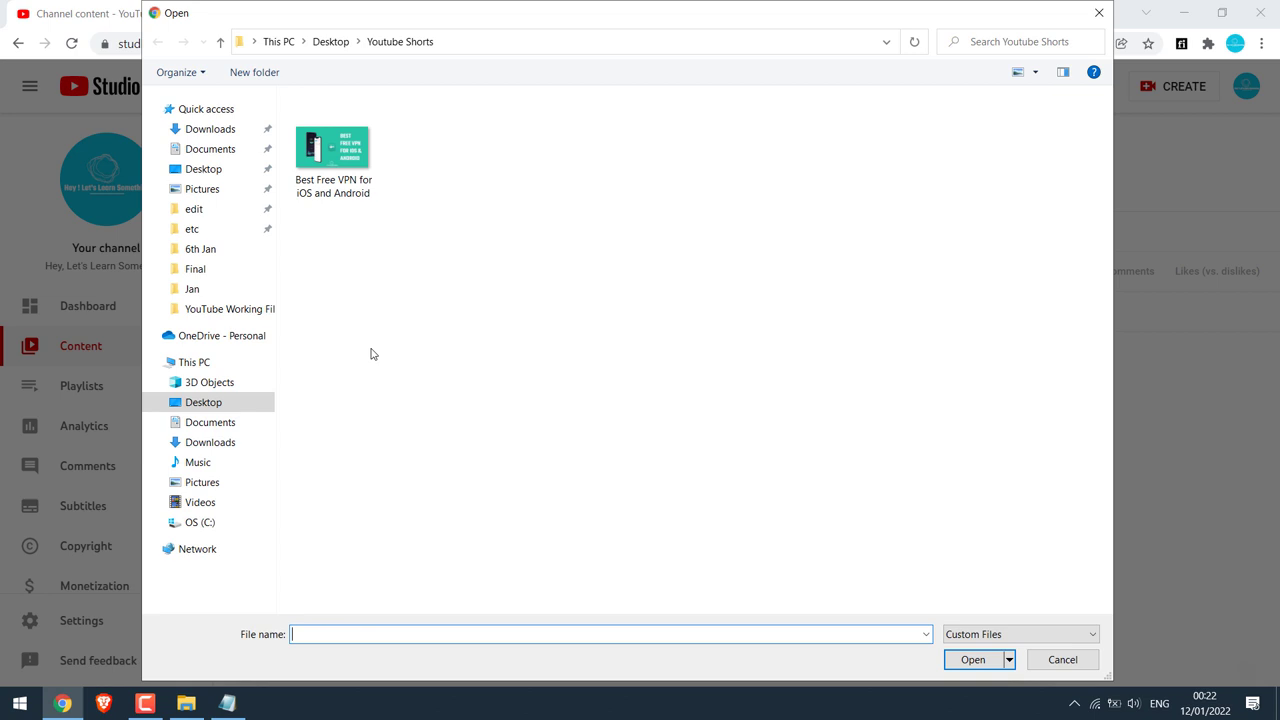
{"action": "left_click", "coordinate": [336, 152]}
{"action": "left_click", "coordinate": [978, 660]}
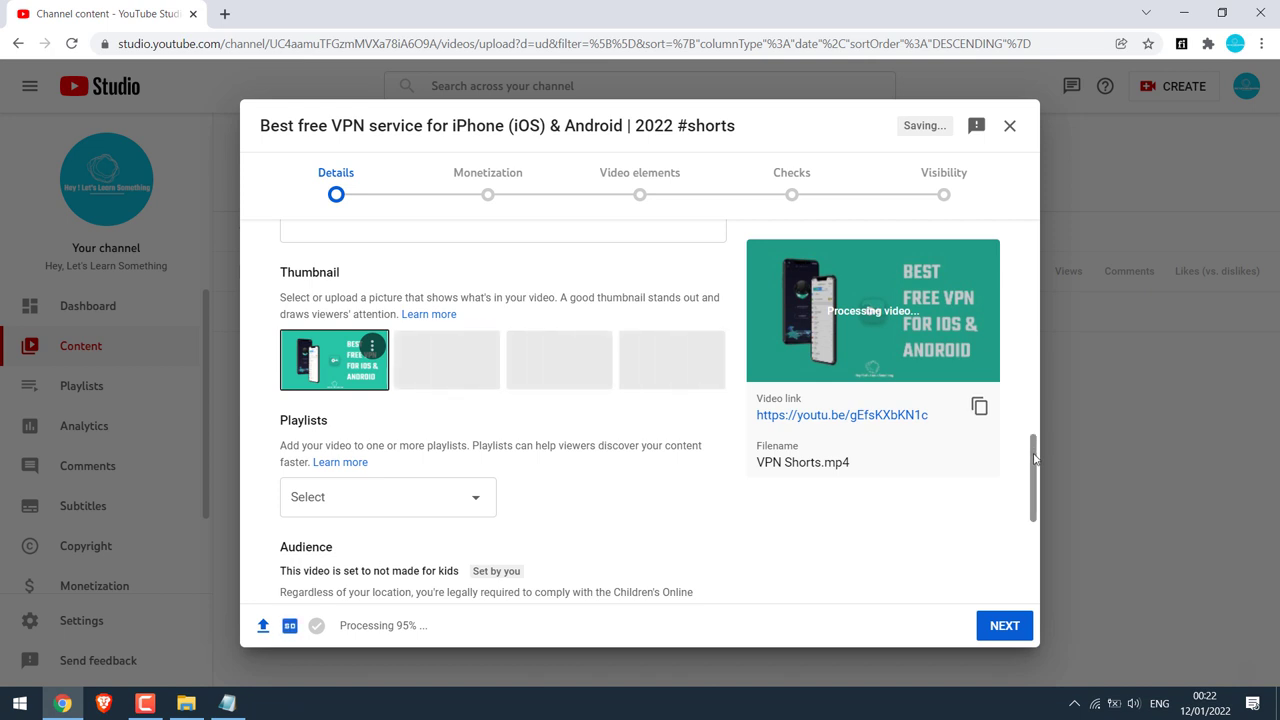
{"action": "left_click_drag", "start_coordinate": [1034, 447], "coordinate": [1040, 492]}
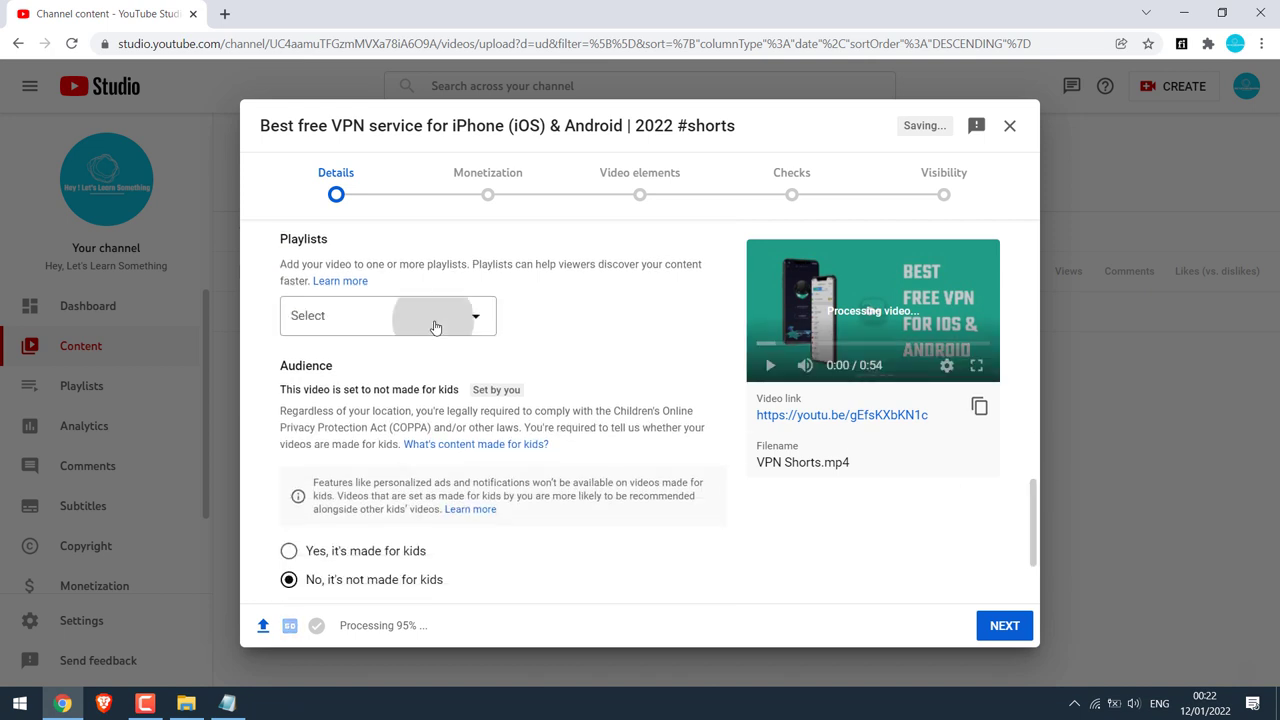
{"action": "left_click", "coordinate": [435, 316]}
{"action": "left_click", "coordinate": [547, 372]}
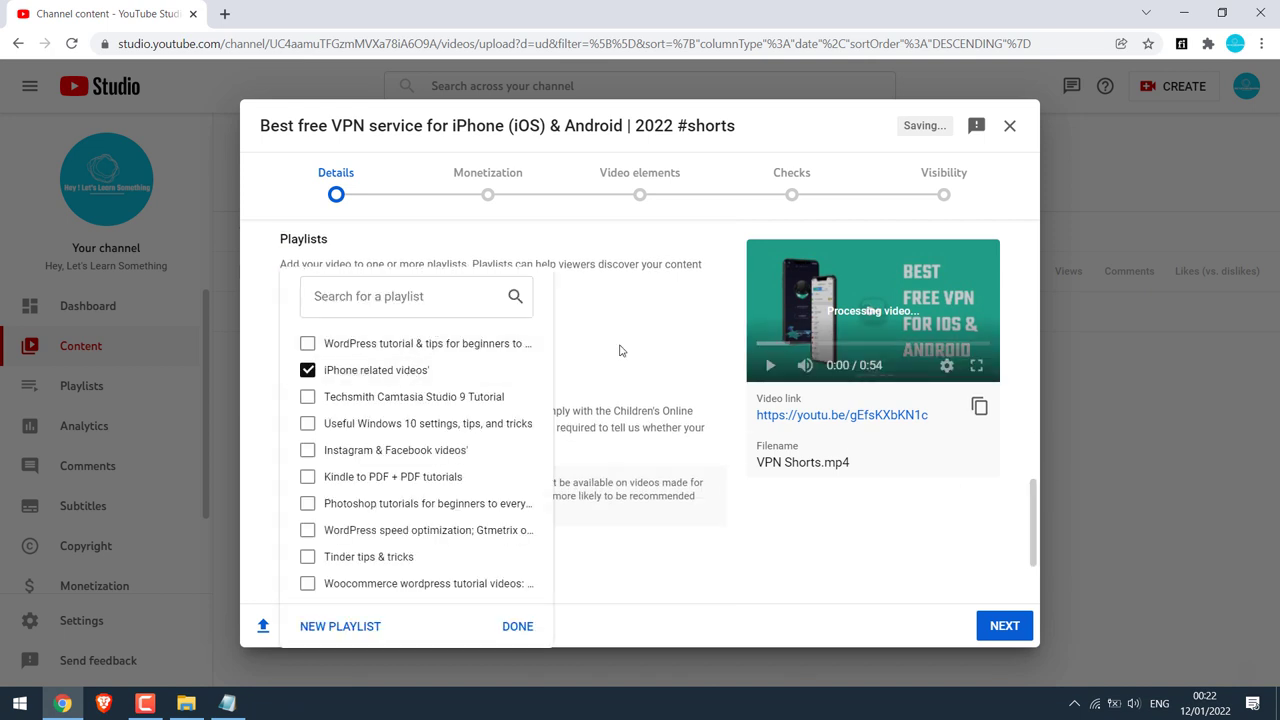
{"action": "left_click", "coordinate": [620, 350]}
Replace the 'Hey let's learn something' tag with the VPN tag list copied from the notes
{"action": "scroll", "coordinate": [1009, 496], "scroll_direction": "down", "scroll_amount": 2}
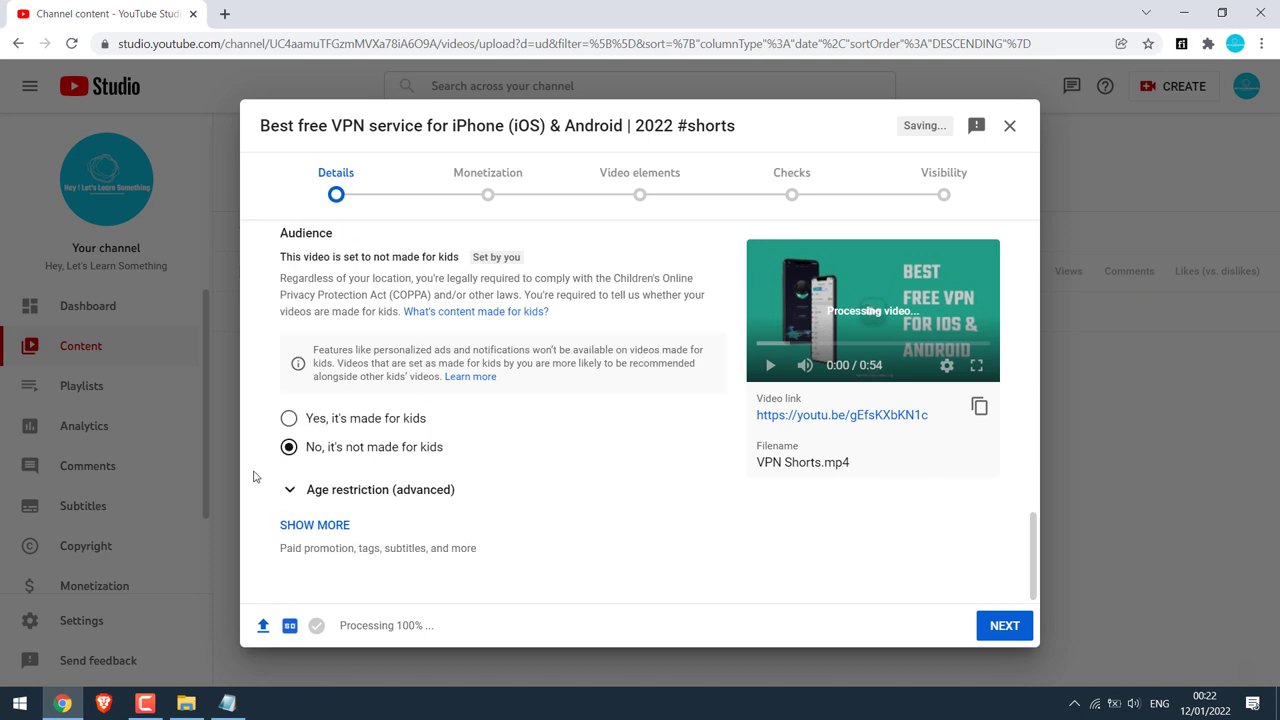
{"action": "left_click", "coordinate": [319, 526]}
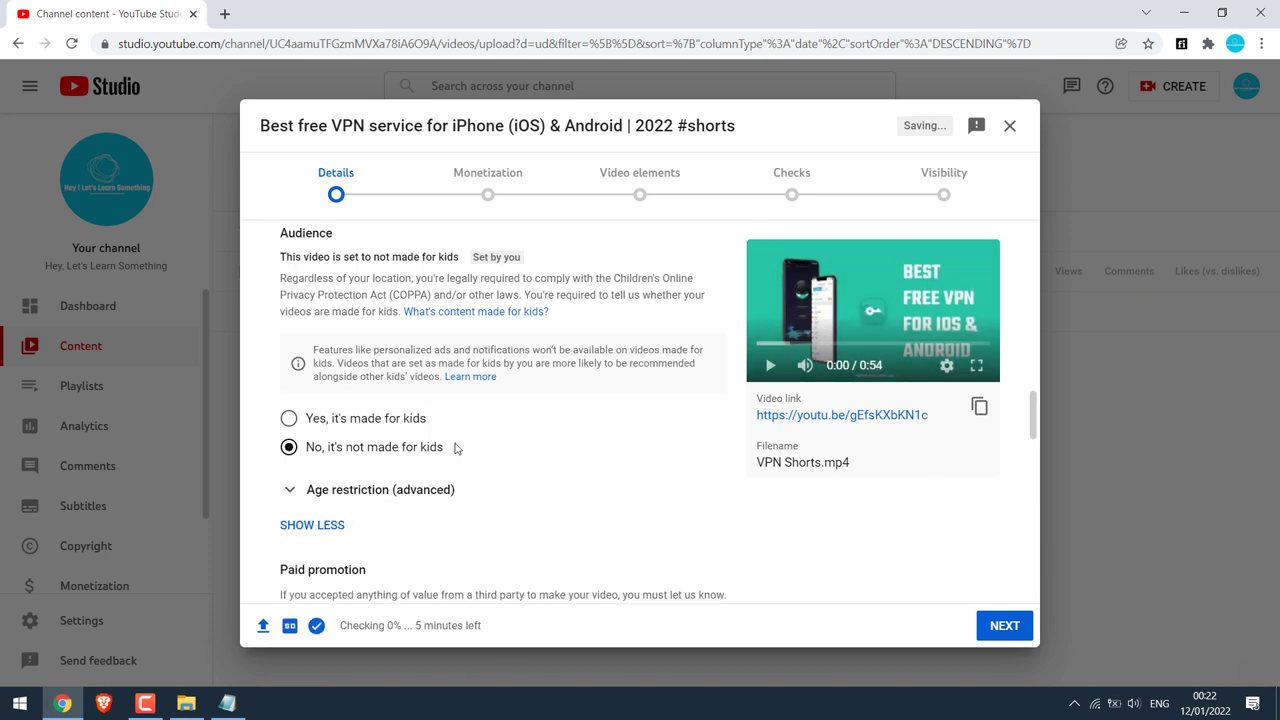
{"action": "scroll", "coordinate": [497, 372], "scroll_direction": "down", "scroll_amount": 3}
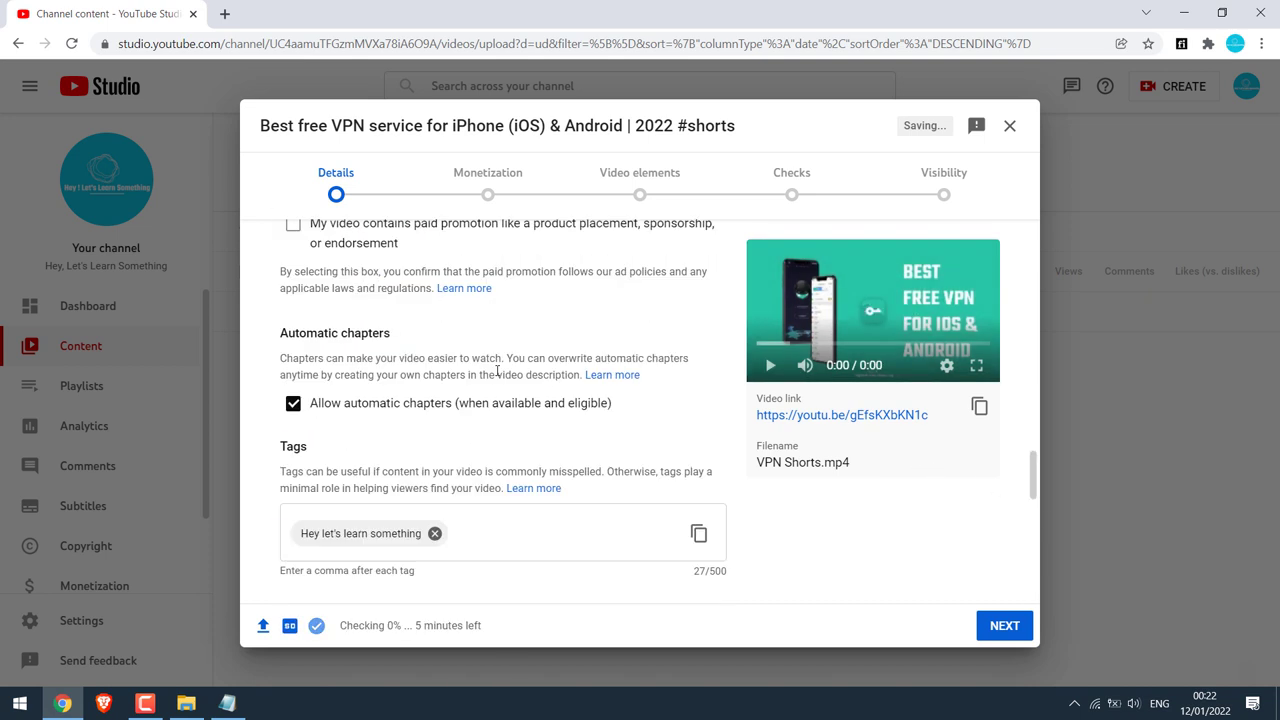
{"action": "left_click", "coordinate": [434, 533]}
{"action": "key", "text": "alt+Tab"}
{"action": "scroll", "coordinate": [738, 256], "scroll_direction": "down", "scroll_amount": 5}
{"action": "left_click_drag", "start_coordinate": [760, 565], "coordinate": [511, 359]}
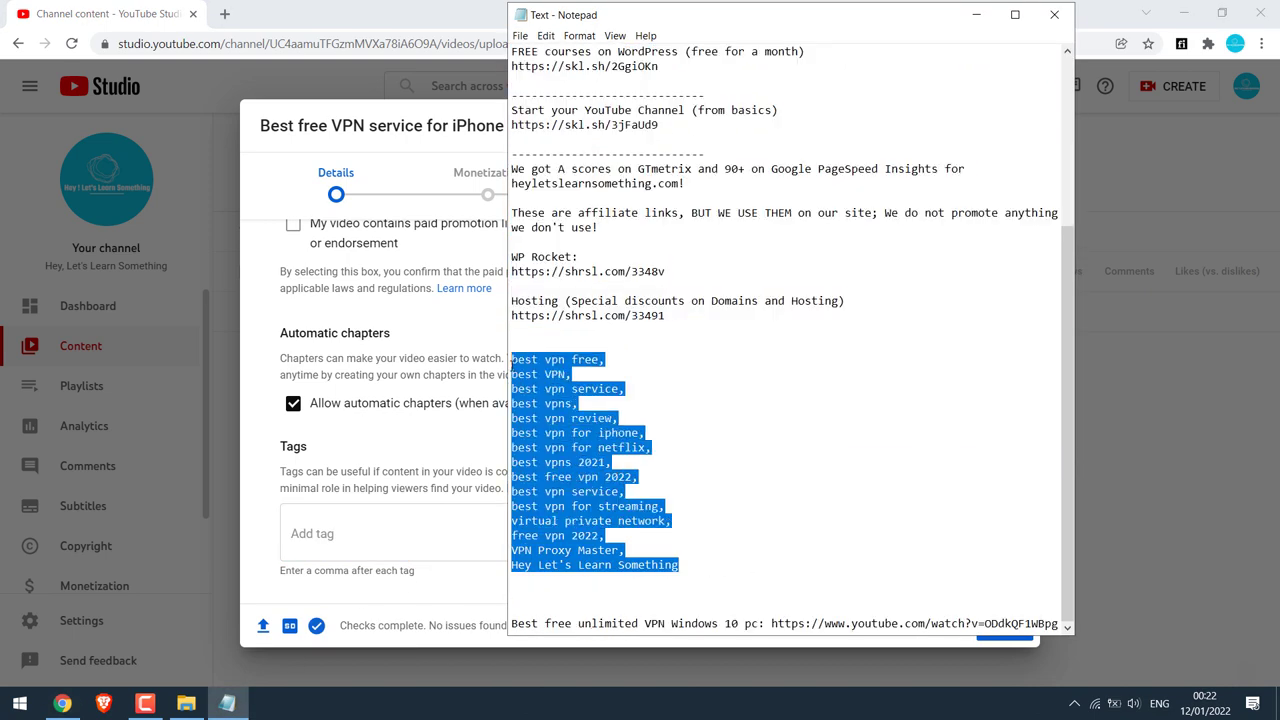
{"action": "key", "text": "ctrl+c"}
{"action": "key", "text": "alt+Tab"}
{"action": "key", "text": "ctrl+v"}
{"action": "left_click_drag", "start_coordinate": [1034, 465], "coordinate": [1034, 580]}
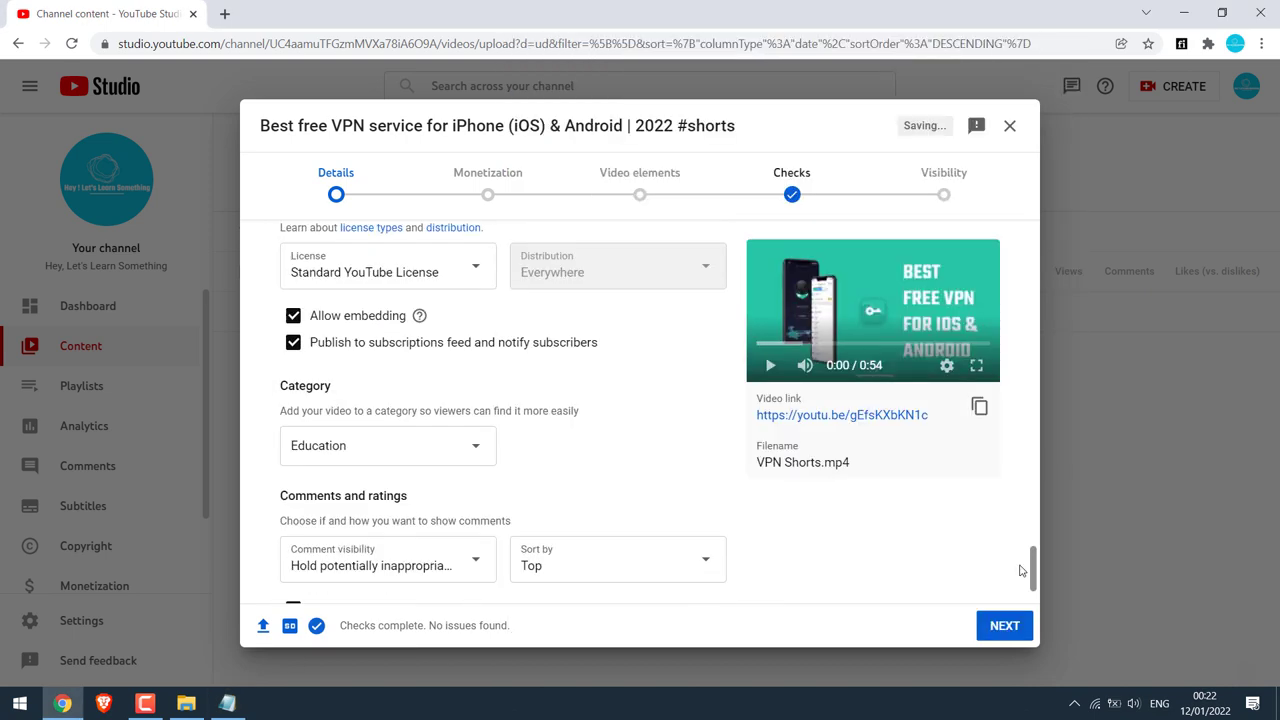
Turn monetization on for the video
{"action": "left_click", "coordinate": [1001, 633]}
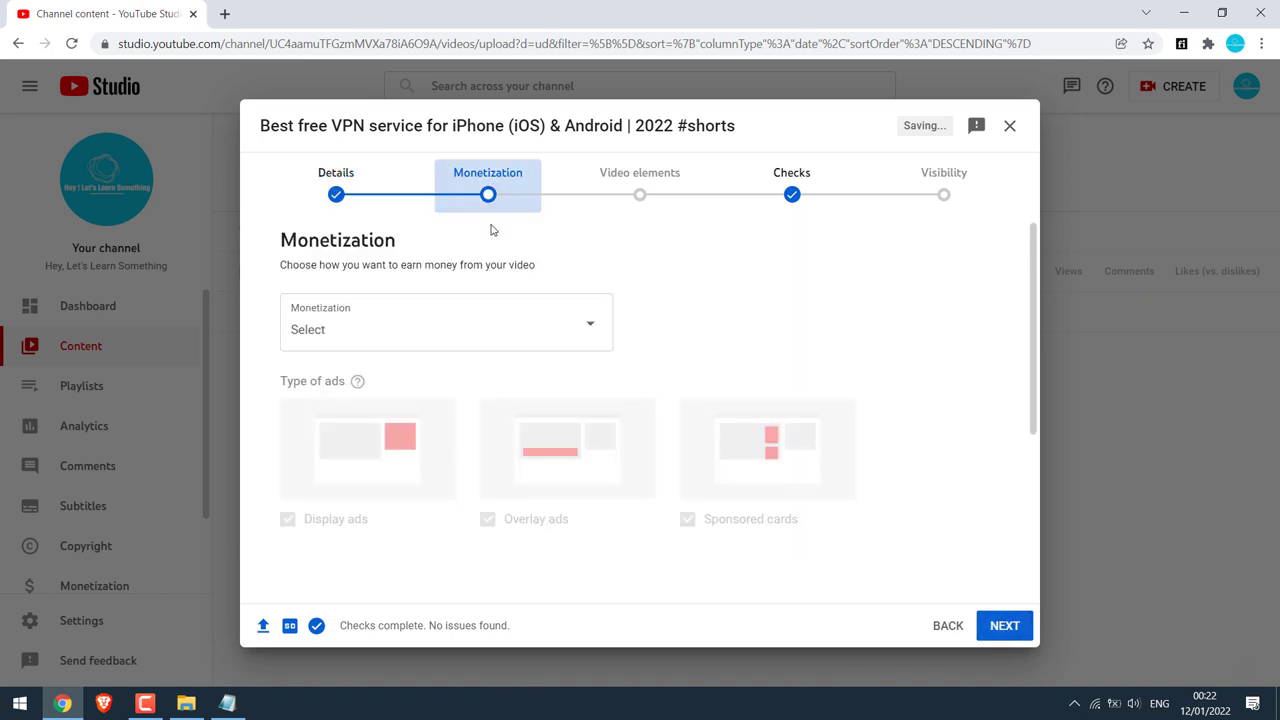
{"action": "left_click", "coordinate": [380, 329]}
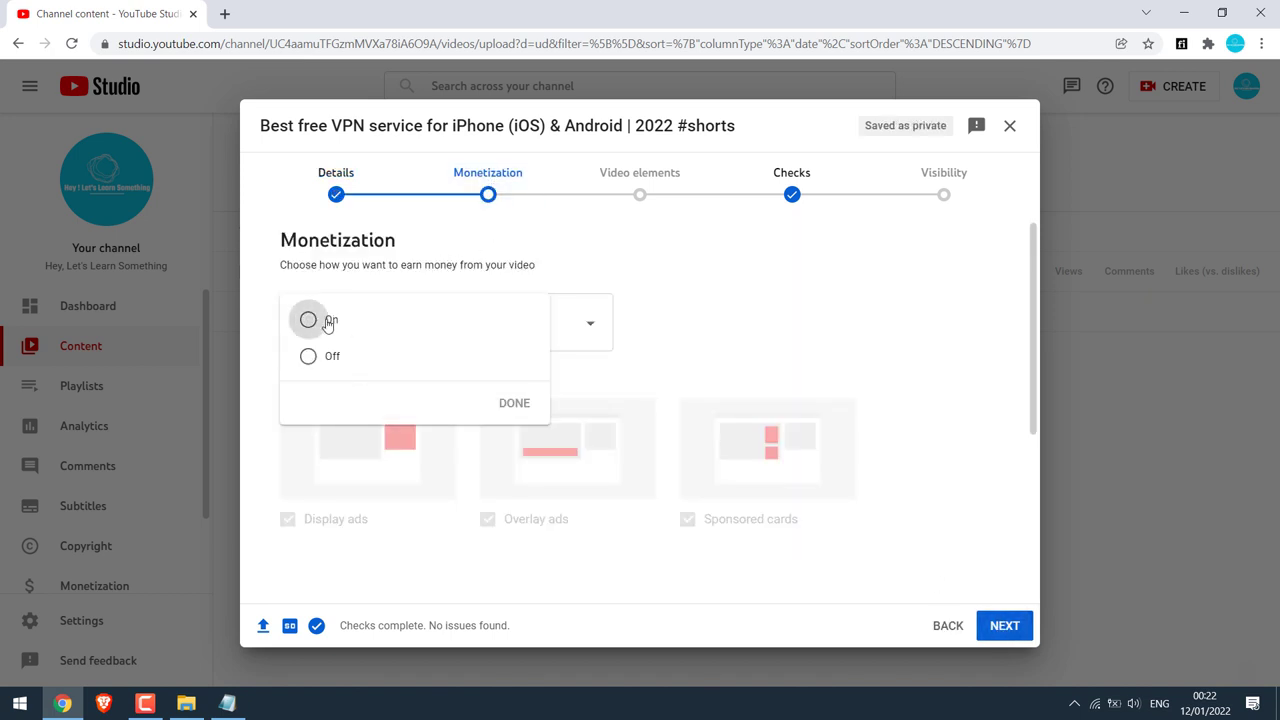
{"action": "left_click", "coordinate": [328, 324]}
{"action": "left_click", "coordinate": [515, 404]}
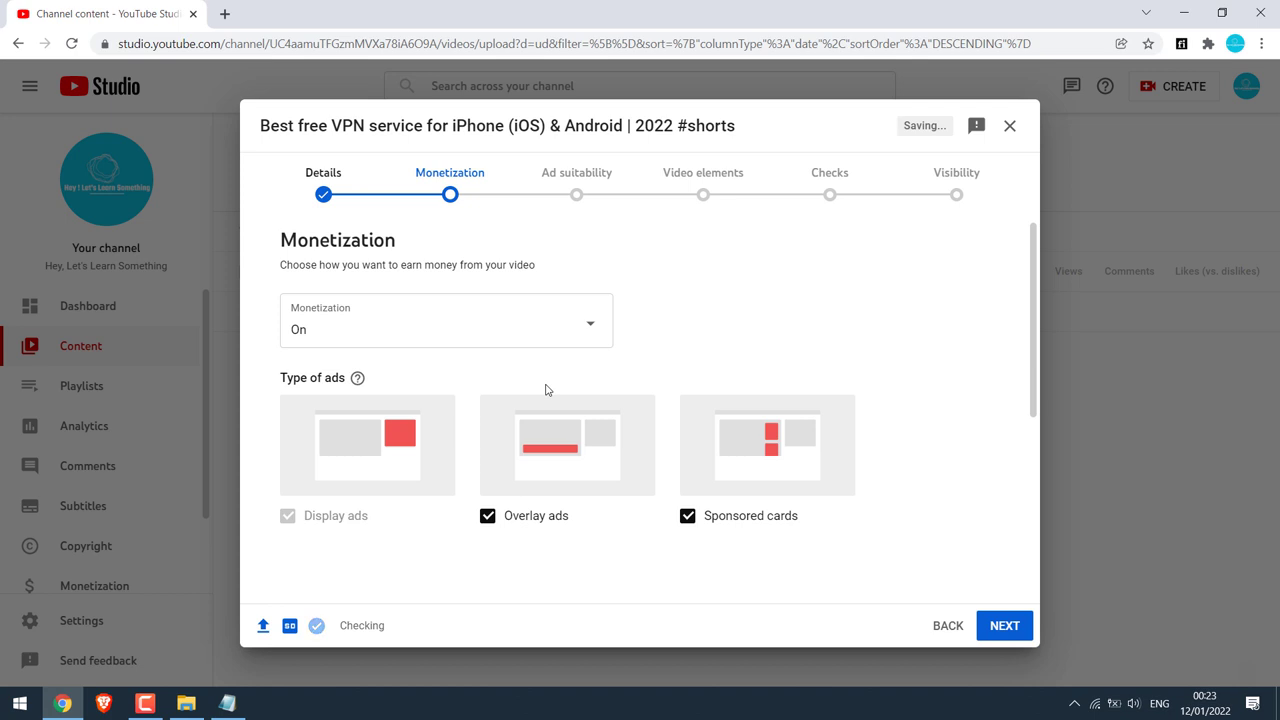
Rate ad suitability as None of the above and submit the rating
{"action": "left_click", "coordinate": [1002, 624]}
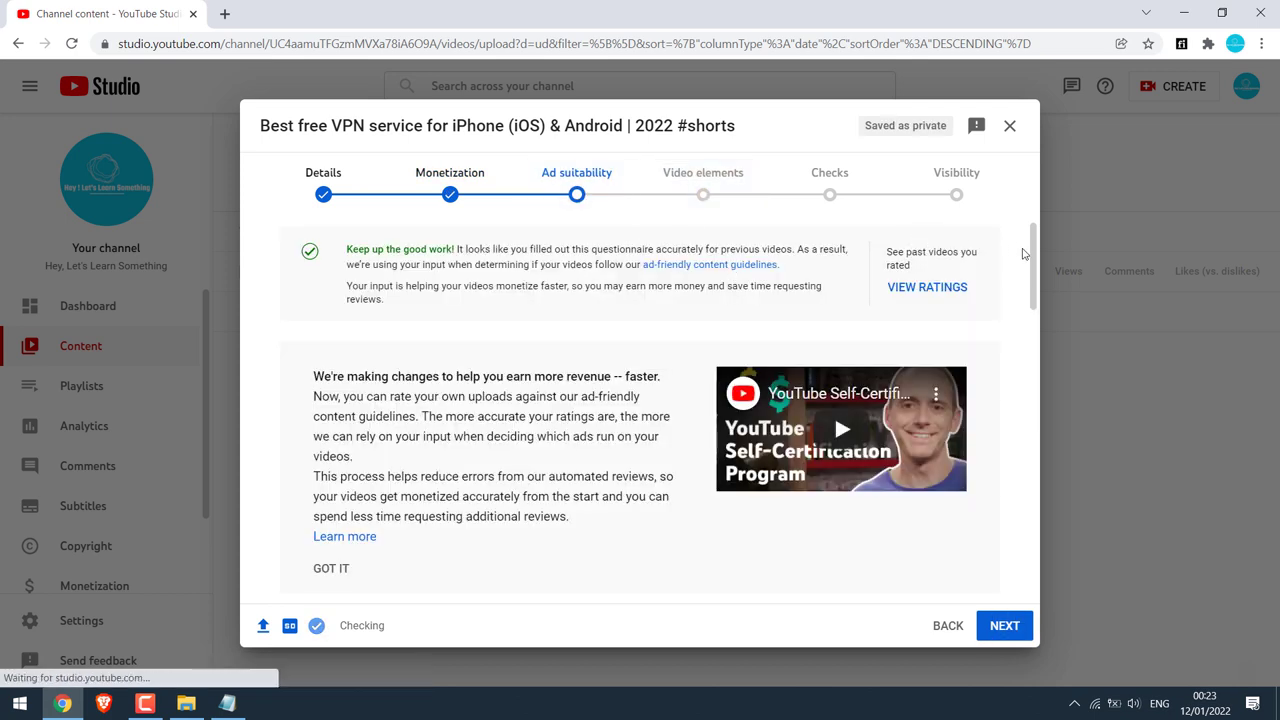
{"action": "left_click_drag", "start_coordinate": [1035, 262], "coordinate": [993, 570]}
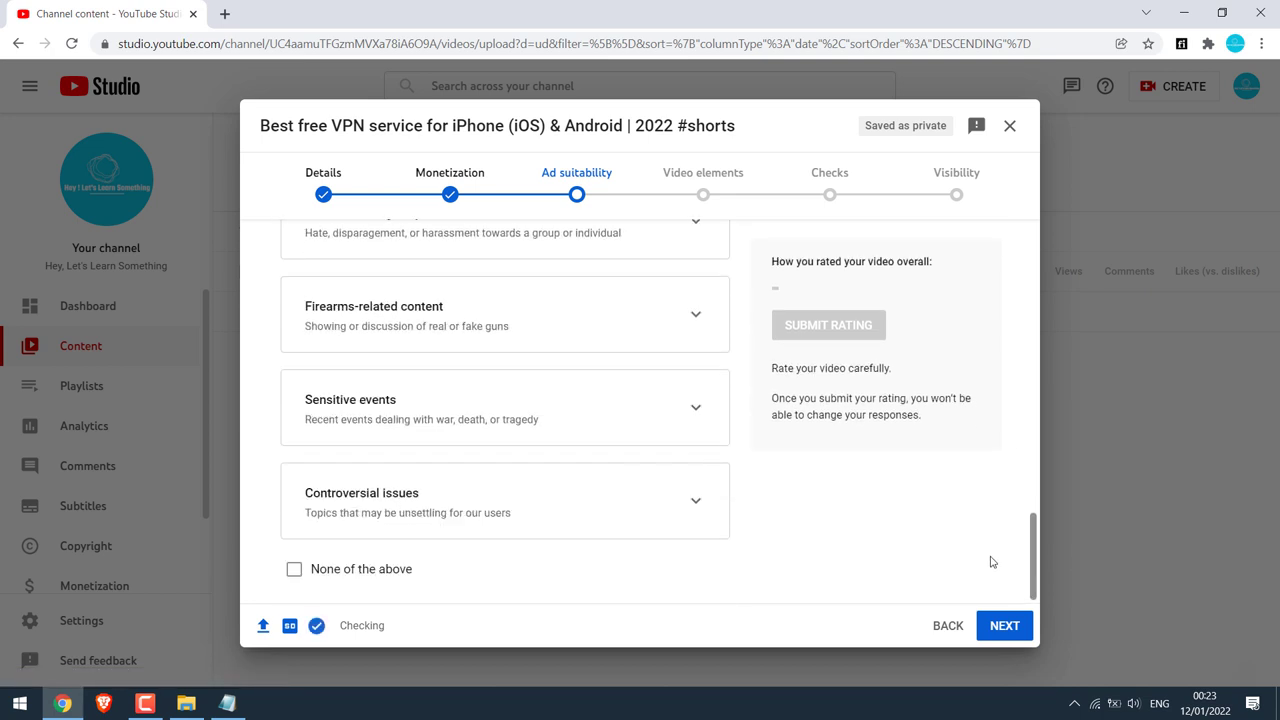
{"action": "left_click", "coordinate": [326, 571]}
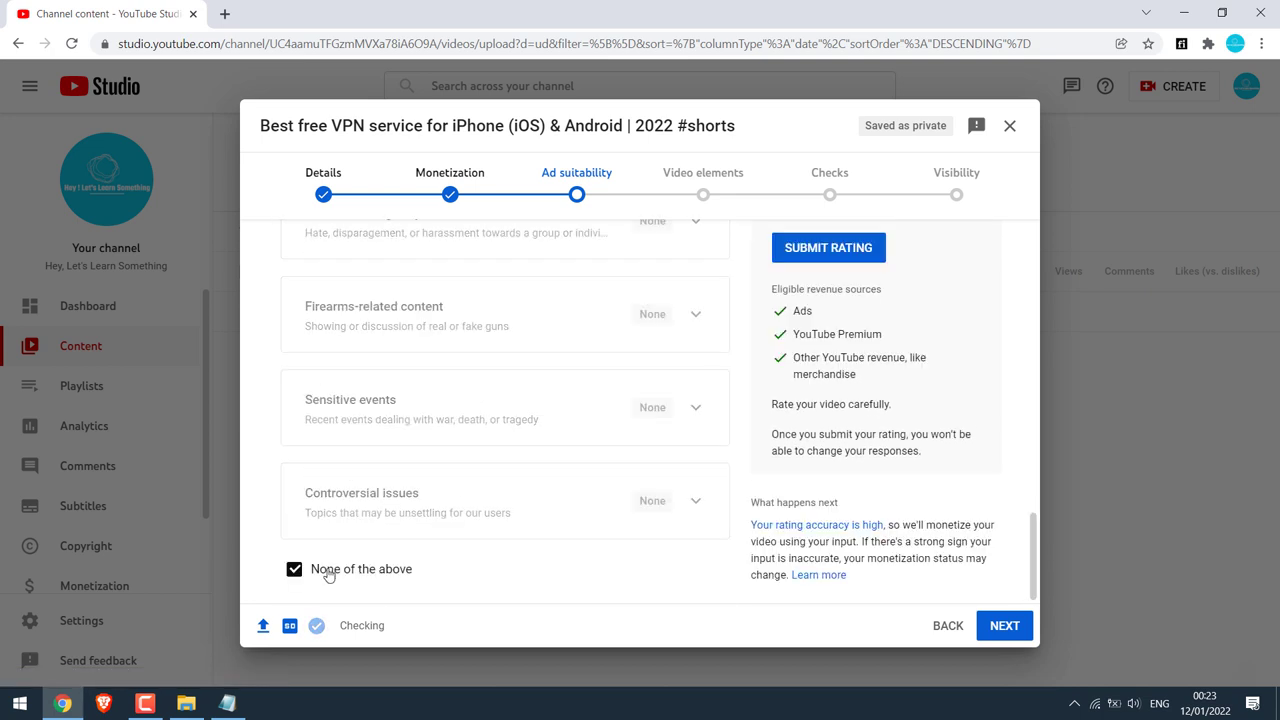
{"action": "left_click", "coordinate": [840, 257]}
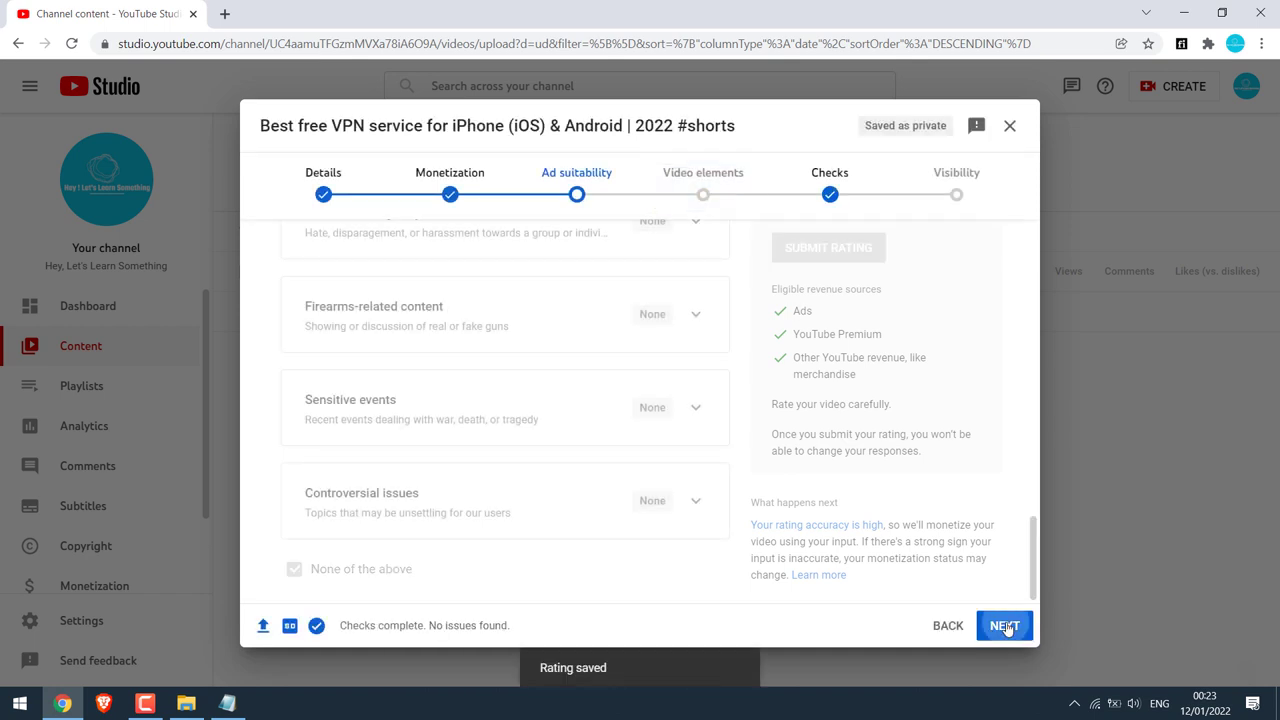
Save an end screen showing the free unlimited VPN video and the phone-as-webcam video
{"action": "left_click", "coordinate": [1003, 625]}
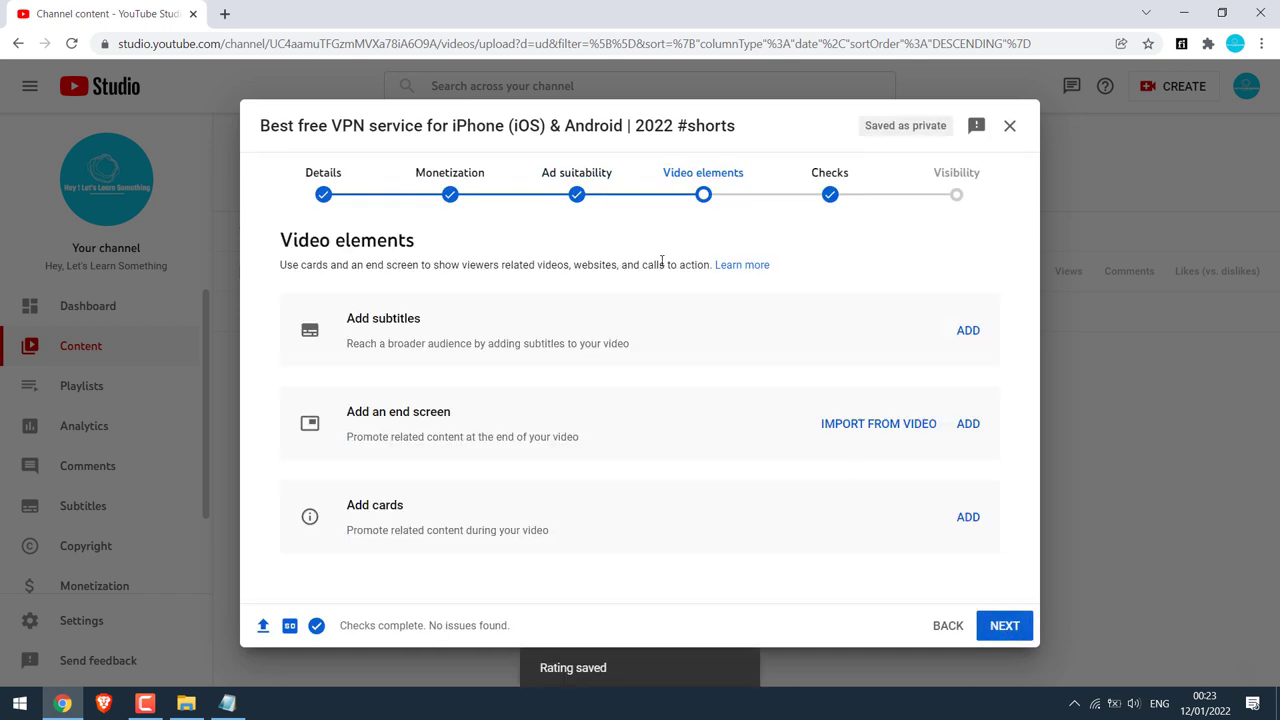
{"action": "left_click", "coordinate": [968, 423]}
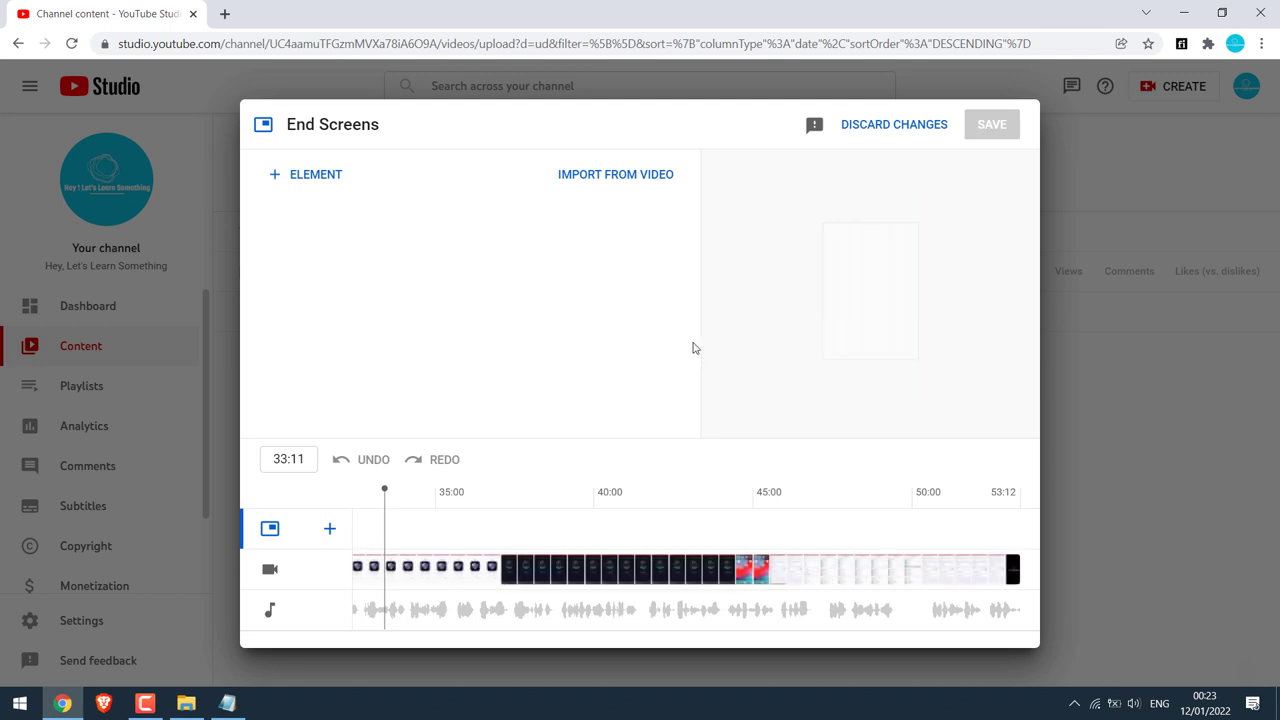
{"action": "left_click", "coordinate": [316, 180]}
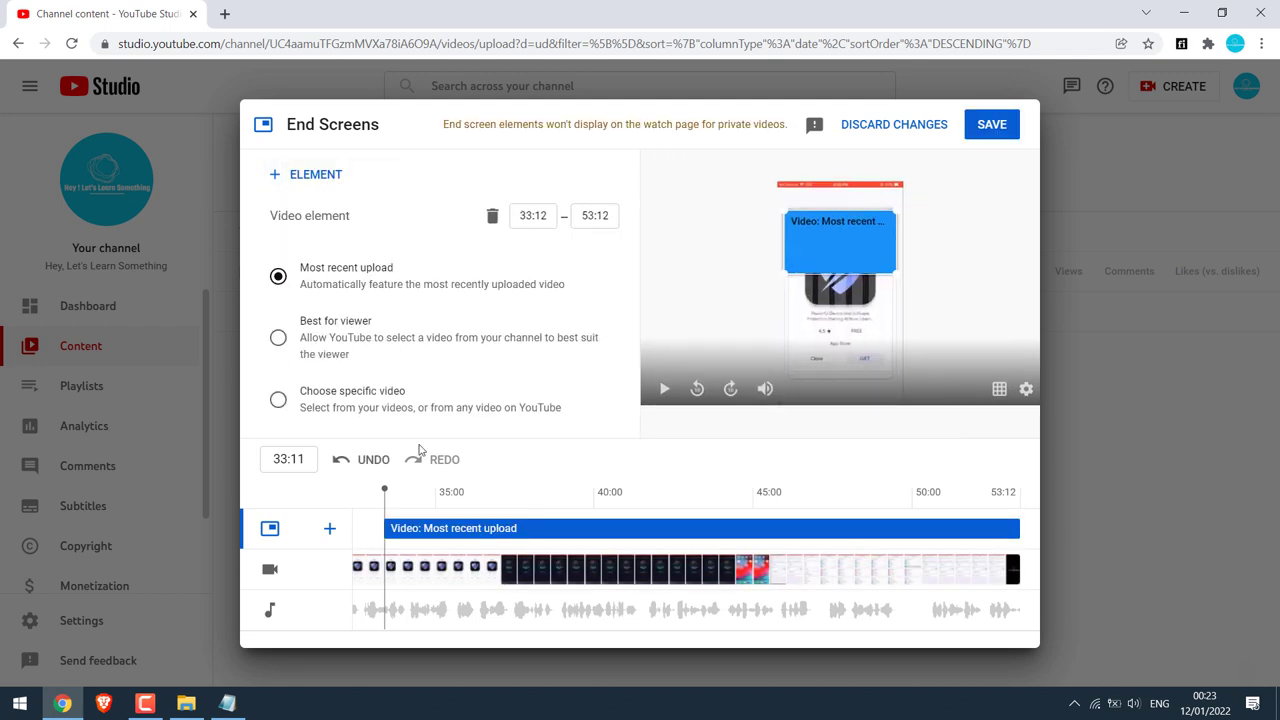
{"action": "left_click", "coordinate": [403, 395]}
{"action": "type", "text": "vpn"}
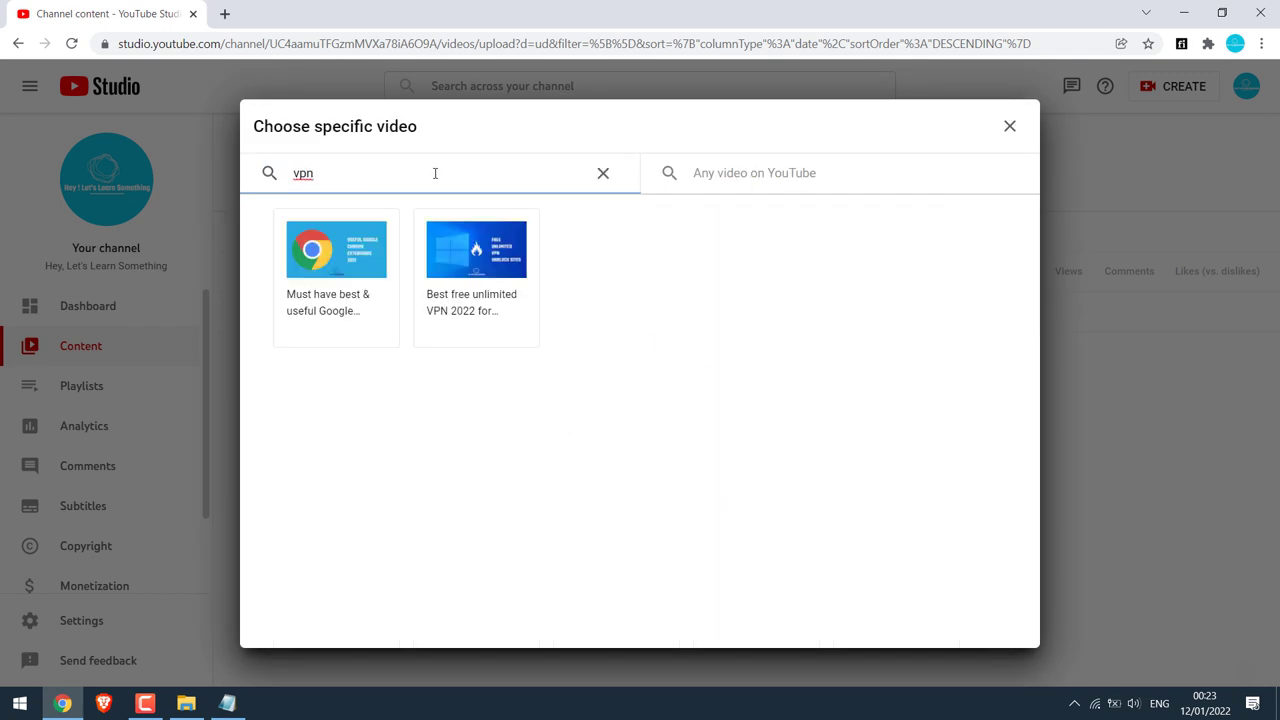
{"action": "left_click", "coordinate": [474, 250]}
{"action": "left_click", "coordinate": [316, 175]}
{"action": "left_click", "coordinate": [278, 395]}
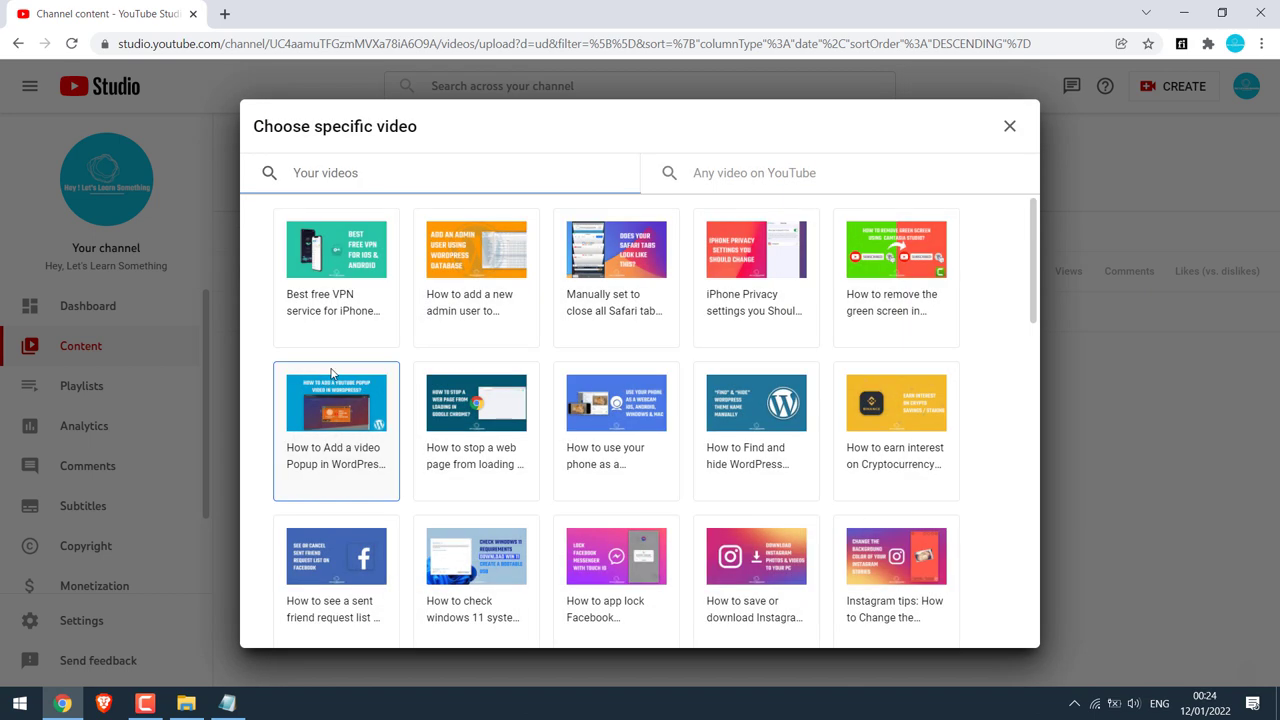
{"action": "left_click", "coordinate": [602, 409]}
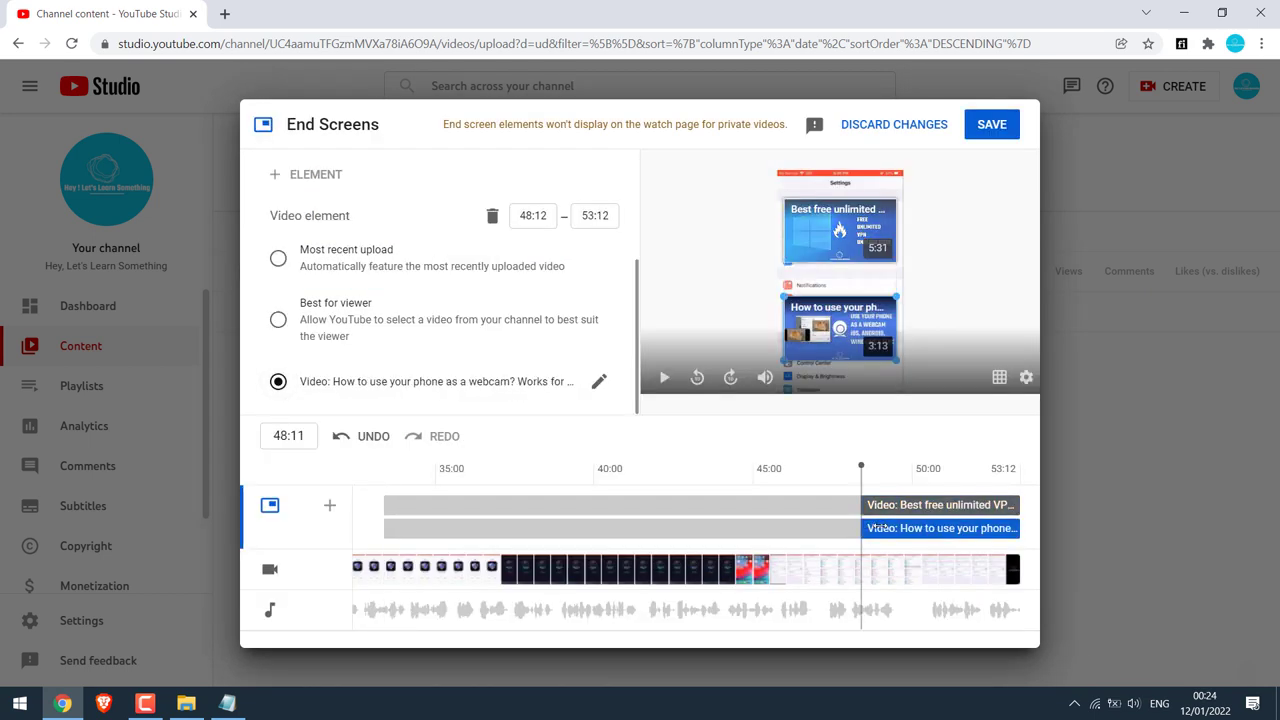
{"action": "left_click", "coordinate": [994, 130]}
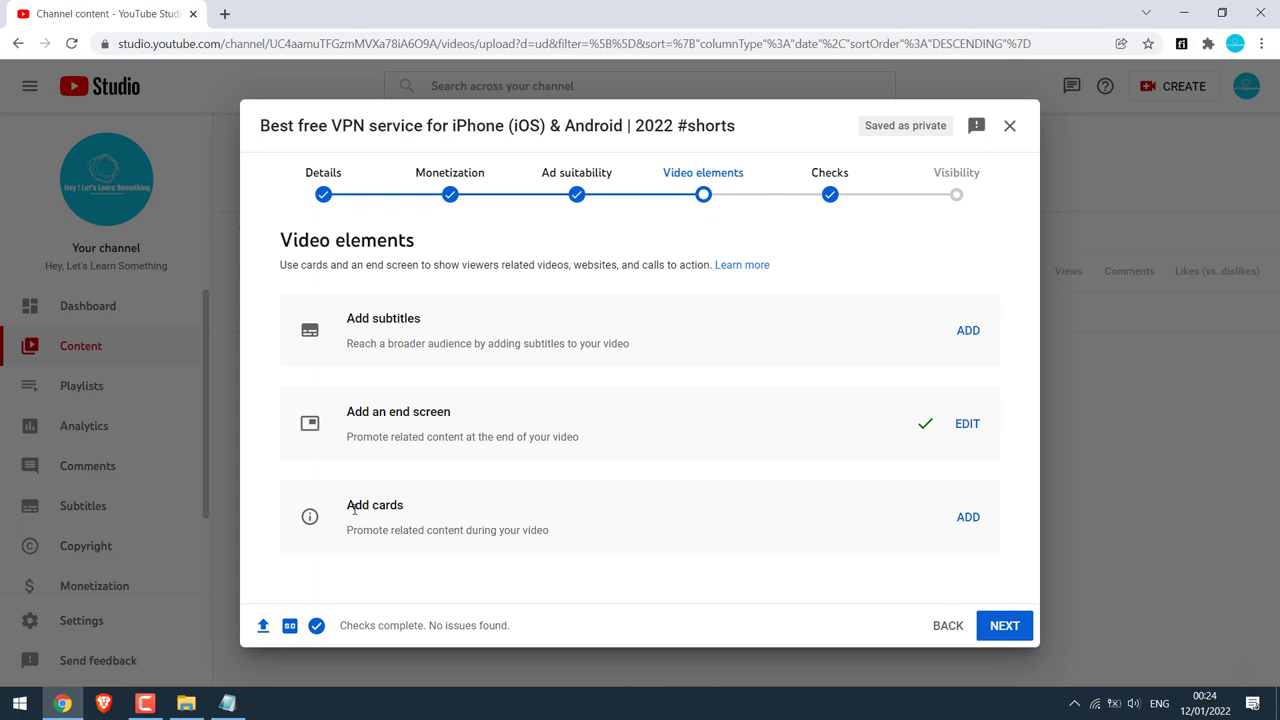
Add a playlist card for iPhone related videos', searching 'vpm', and save the cards
{"action": "left_click", "coordinate": [967, 516]}
{"action": "left_click", "coordinate": [574, 209]}
{"action": "type", "text": "v"}
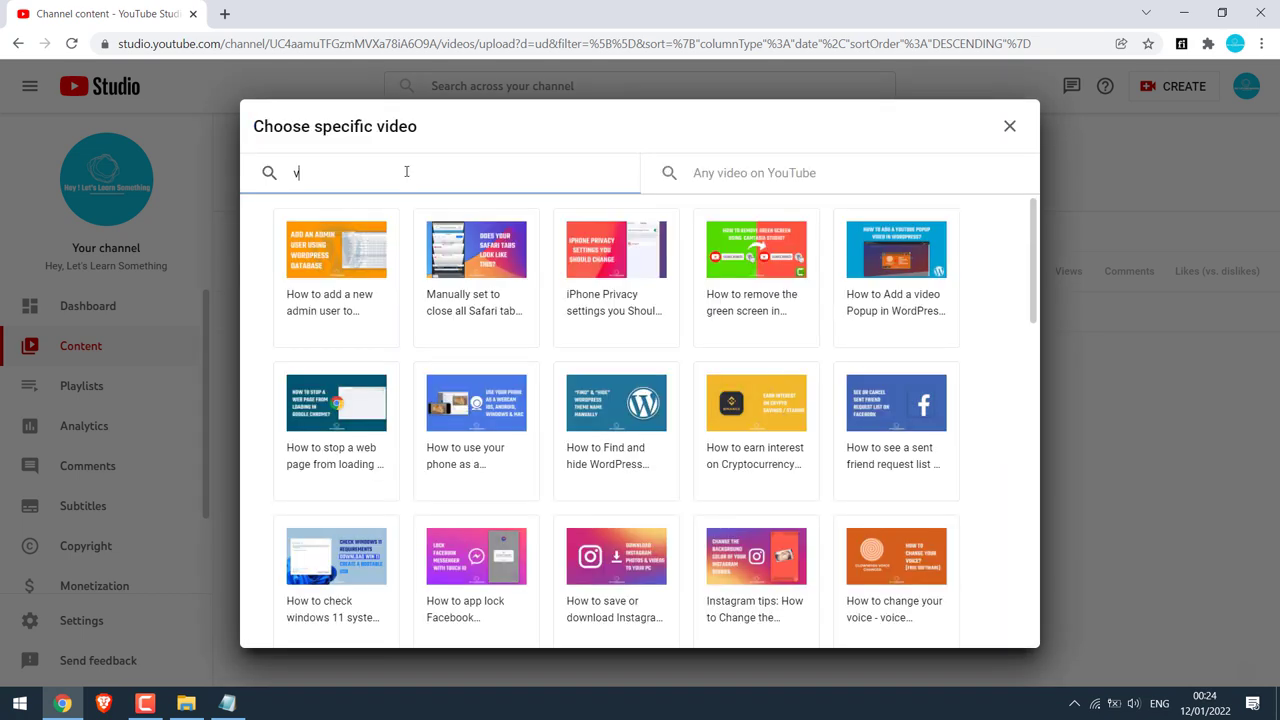
{"action": "type", "text": "pm"}
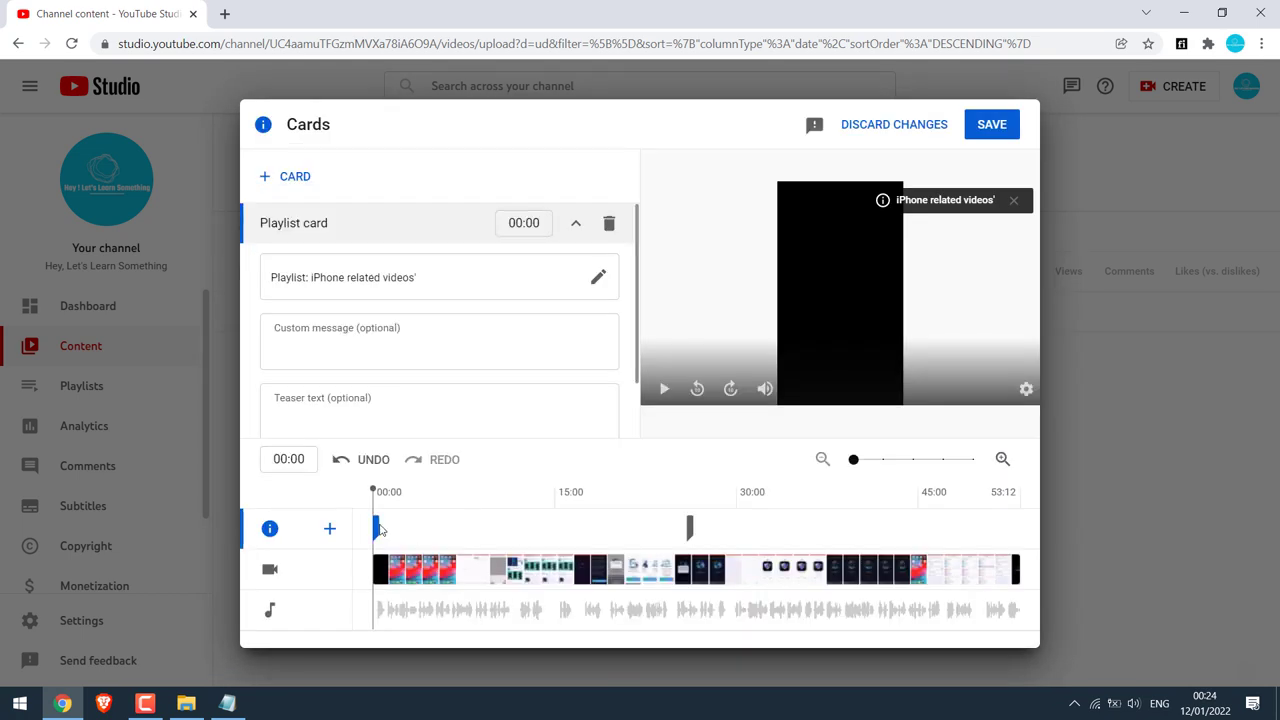
{"action": "left_click", "coordinate": [990, 124]}
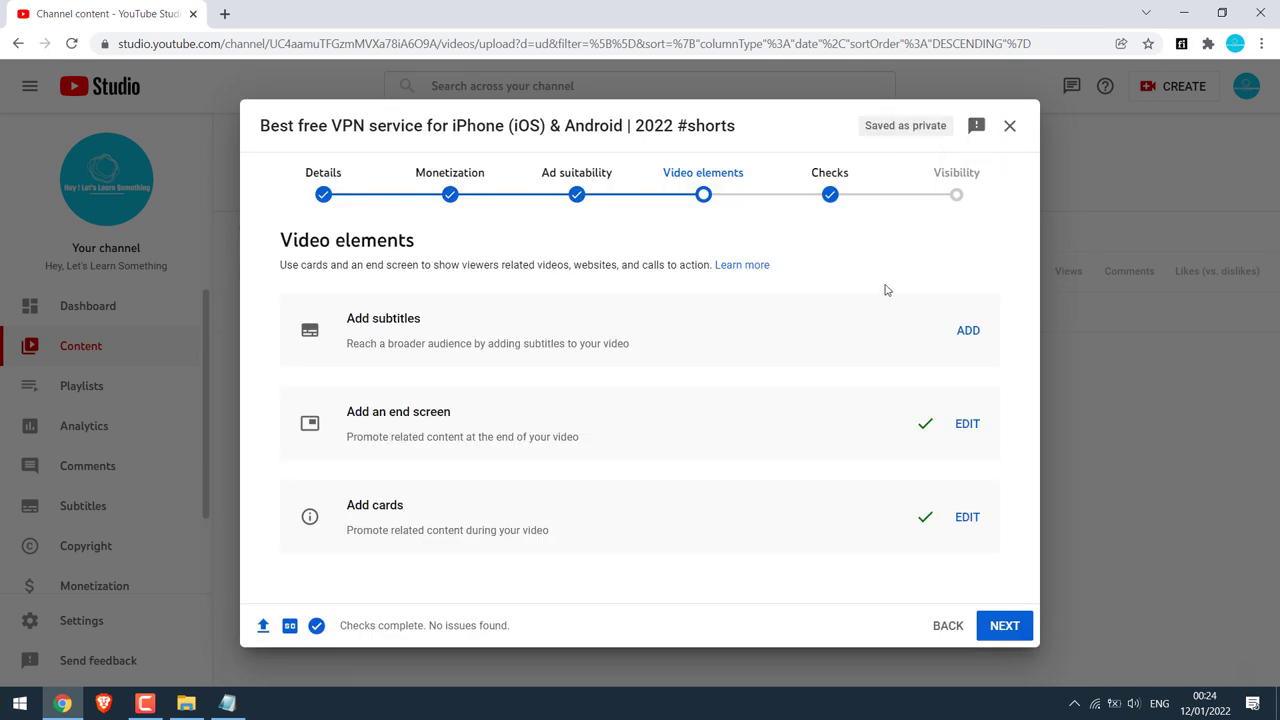
Set visibility to Public, publish the Short, copy its link and close the confirmation
{"action": "left_click", "coordinate": [1004, 625]}
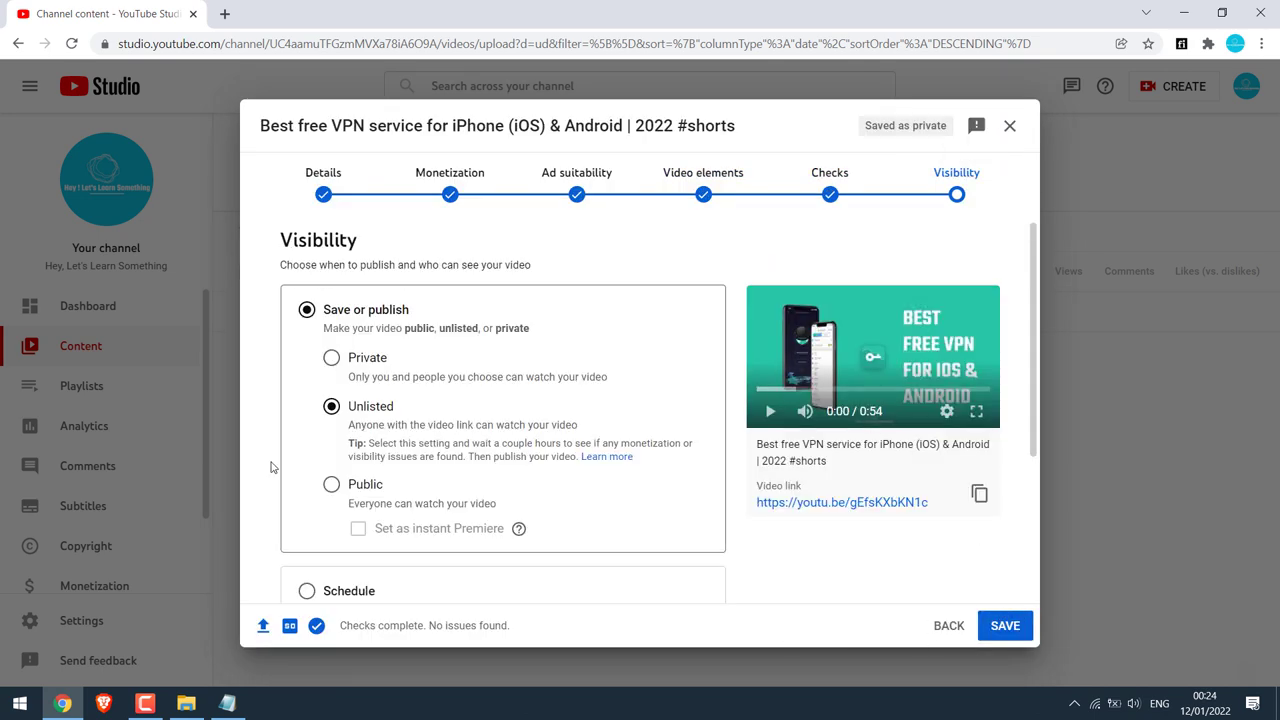
{"action": "left_click", "coordinate": [332, 486]}
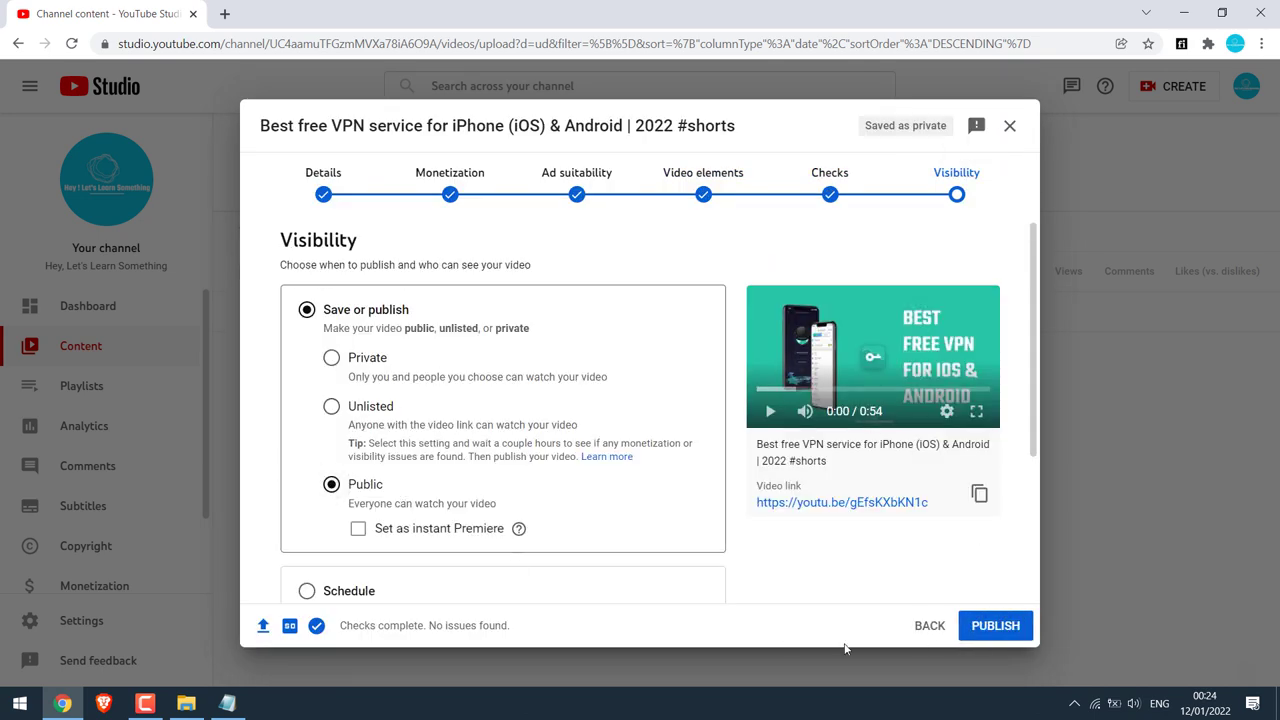
{"action": "left_click", "coordinate": [994, 627]}
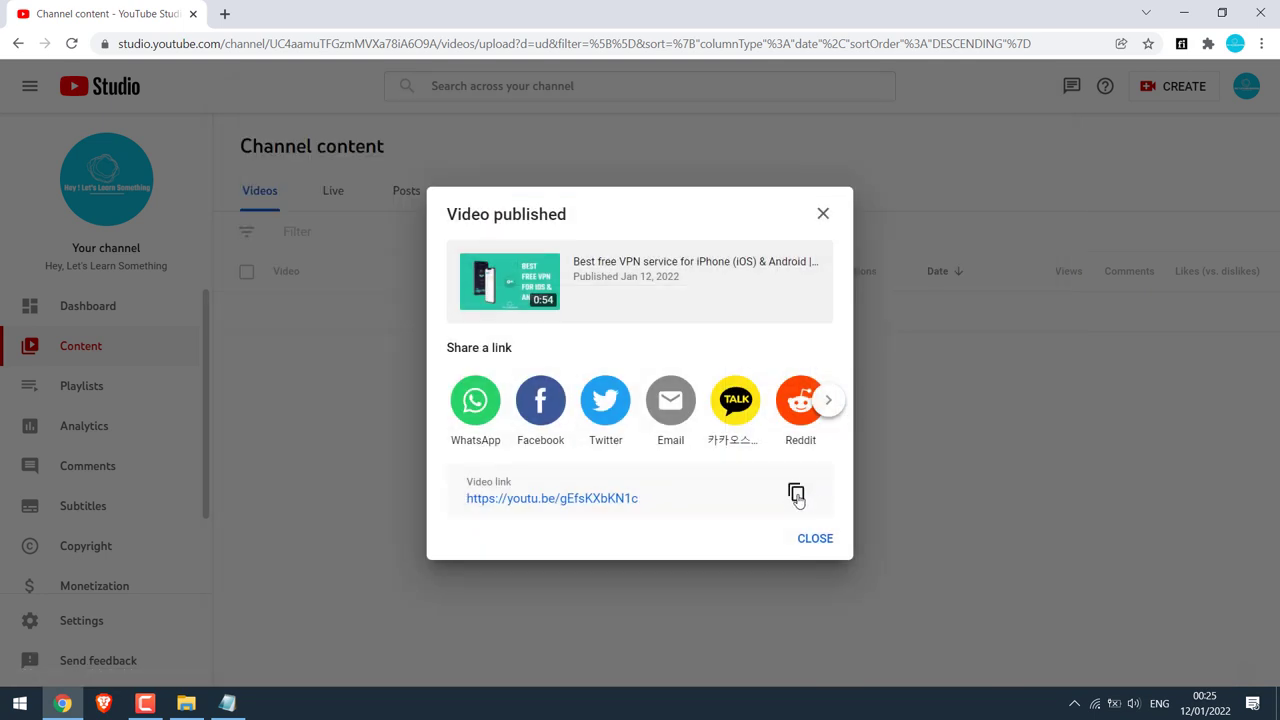
{"action": "left_click", "coordinate": [796, 492]}
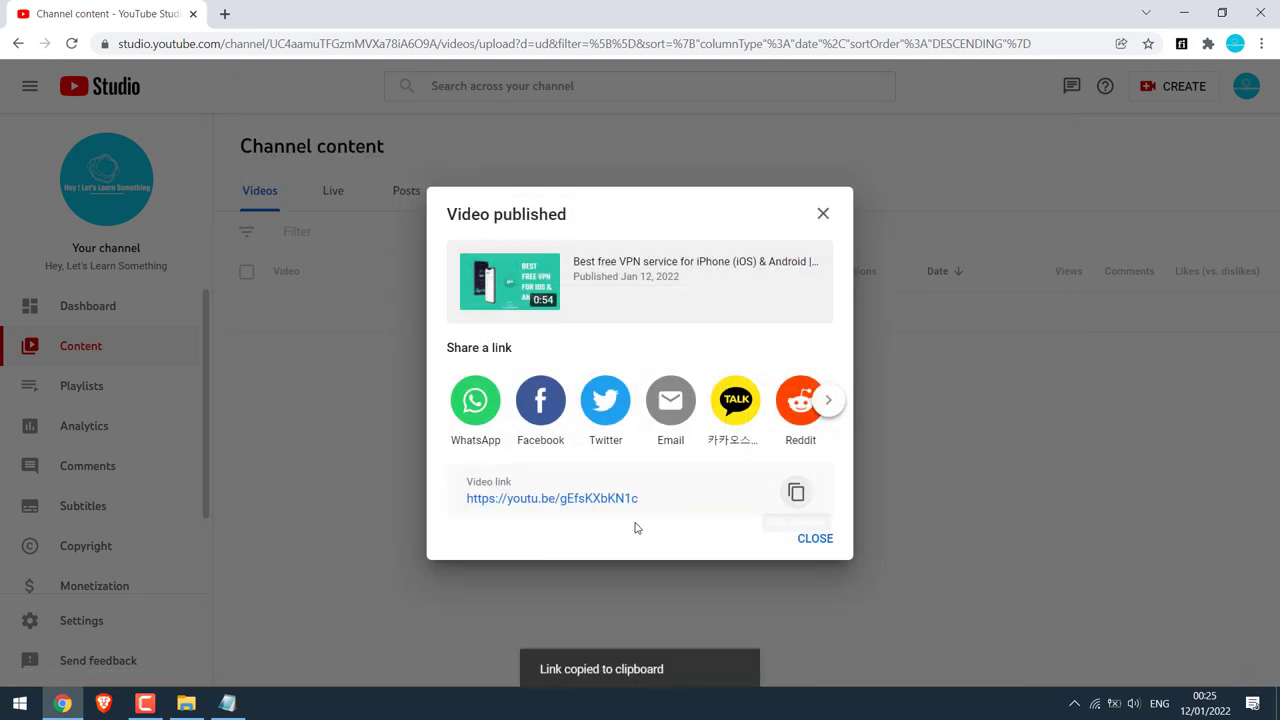
{"action": "left_click", "coordinate": [810, 540]}
{"action": "left_click", "coordinate": [1246, 88]}
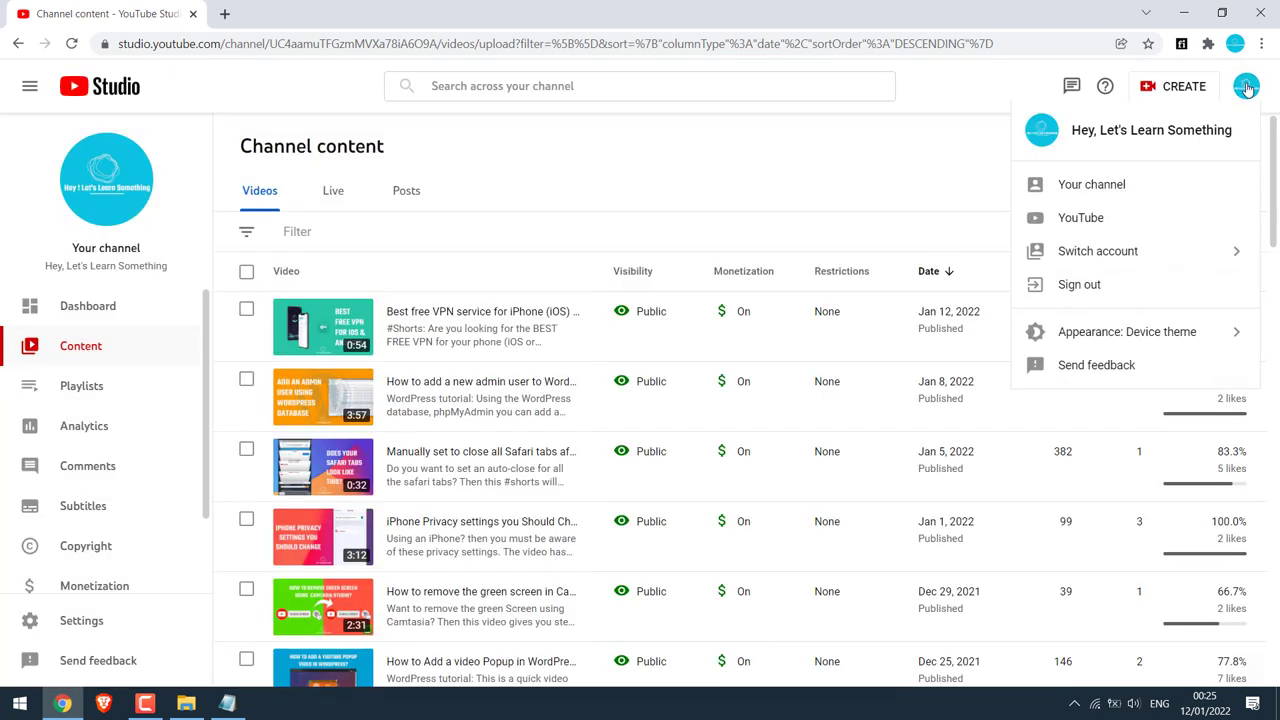
Go to Your channel and scroll down to the new VPN Short in the Shorts shelf
{"action": "left_click", "coordinate": [1085, 193]}
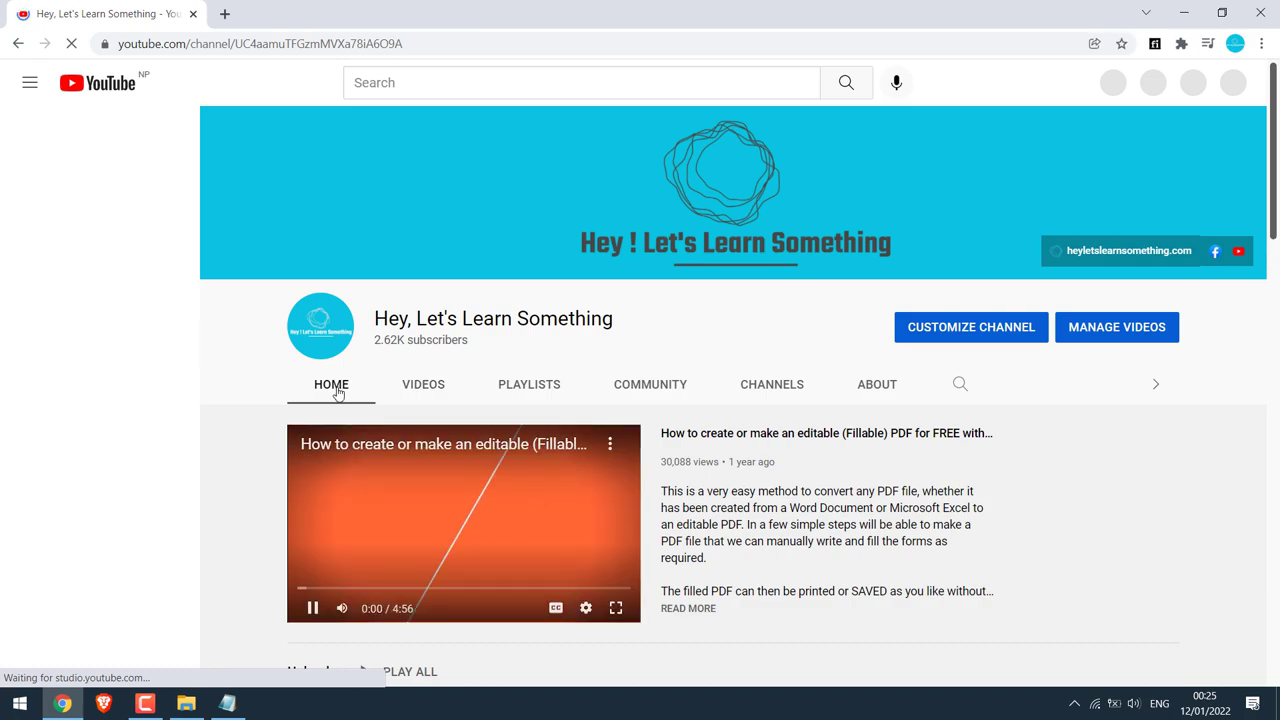
{"action": "scroll", "coordinate": [1256, 591], "scroll_direction": "down", "scroll_amount": 10}
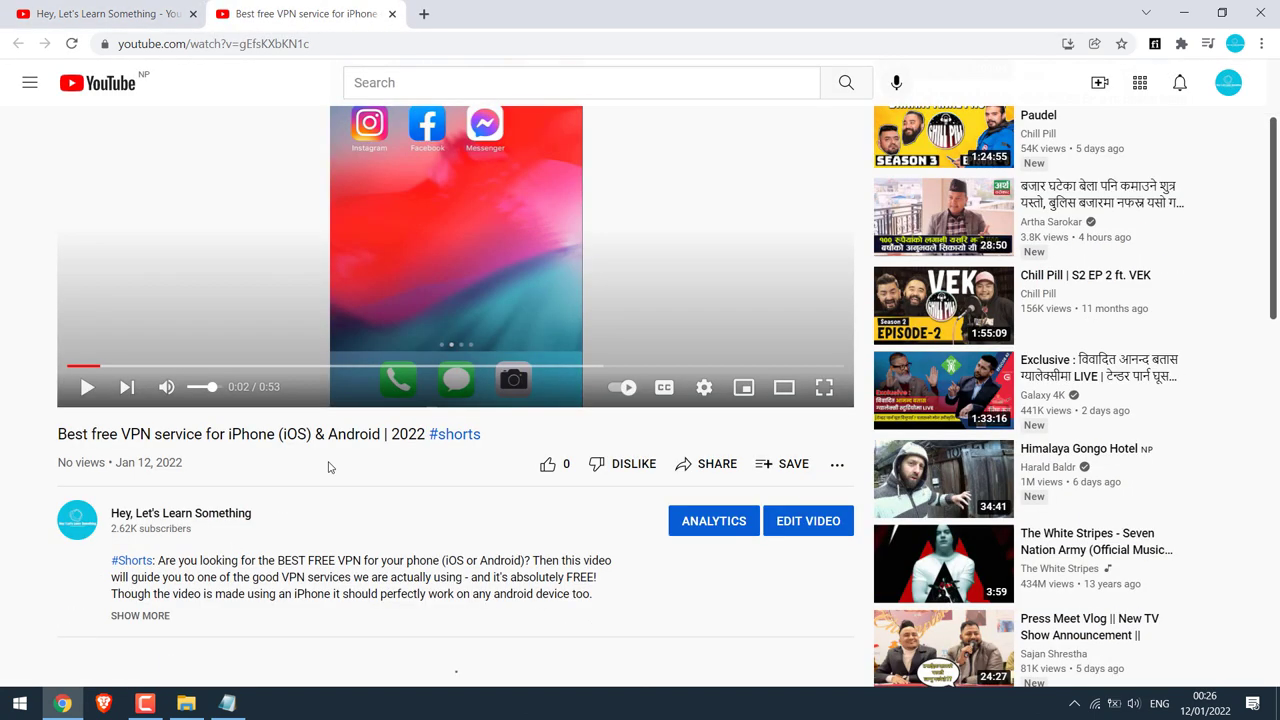
{"action": "scroll", "coordinate": [230, 650], "scroll_direction": "down", "scroll_amount": 2}
Comment on the Short with the Windows 10 VPN link line cut from the notes
{"action": "left_click", "coordinate": [228, 703]}
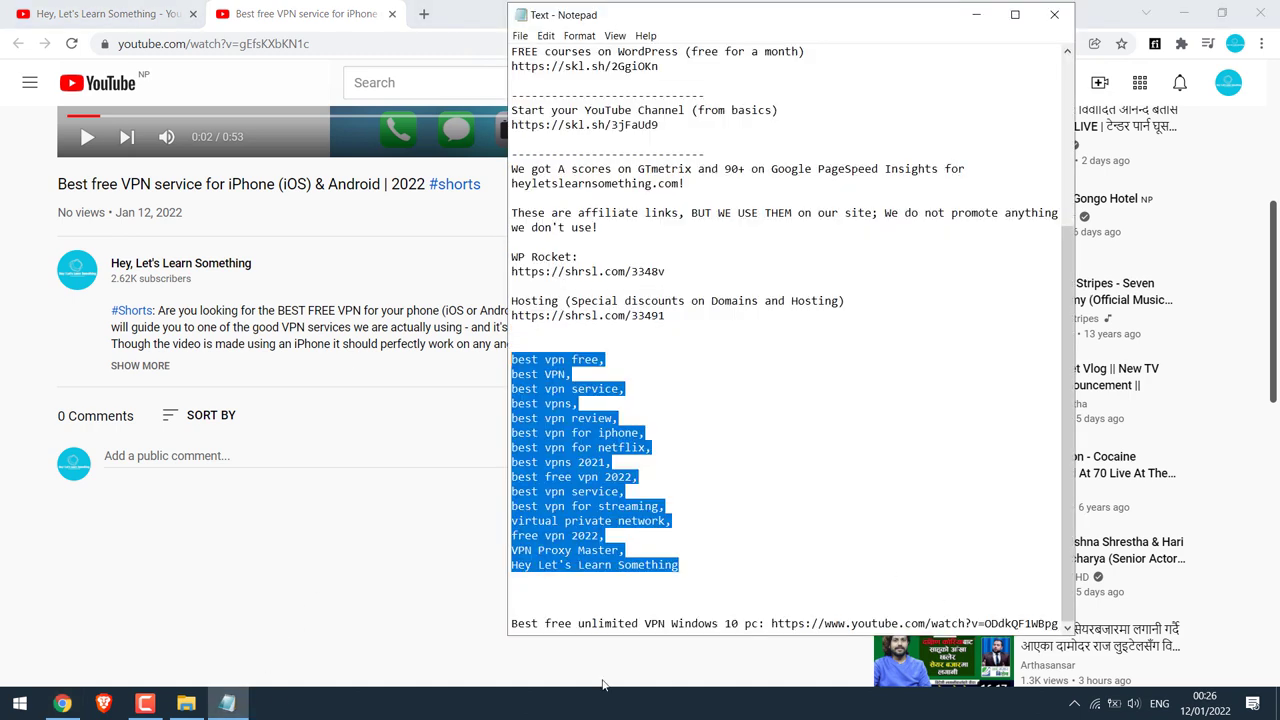
{"action": "left_click_drag", "start_coordinate": [512, 623], "coordinate": [1085, 614]}
{"action": "key", "text": "ctrl+x"}
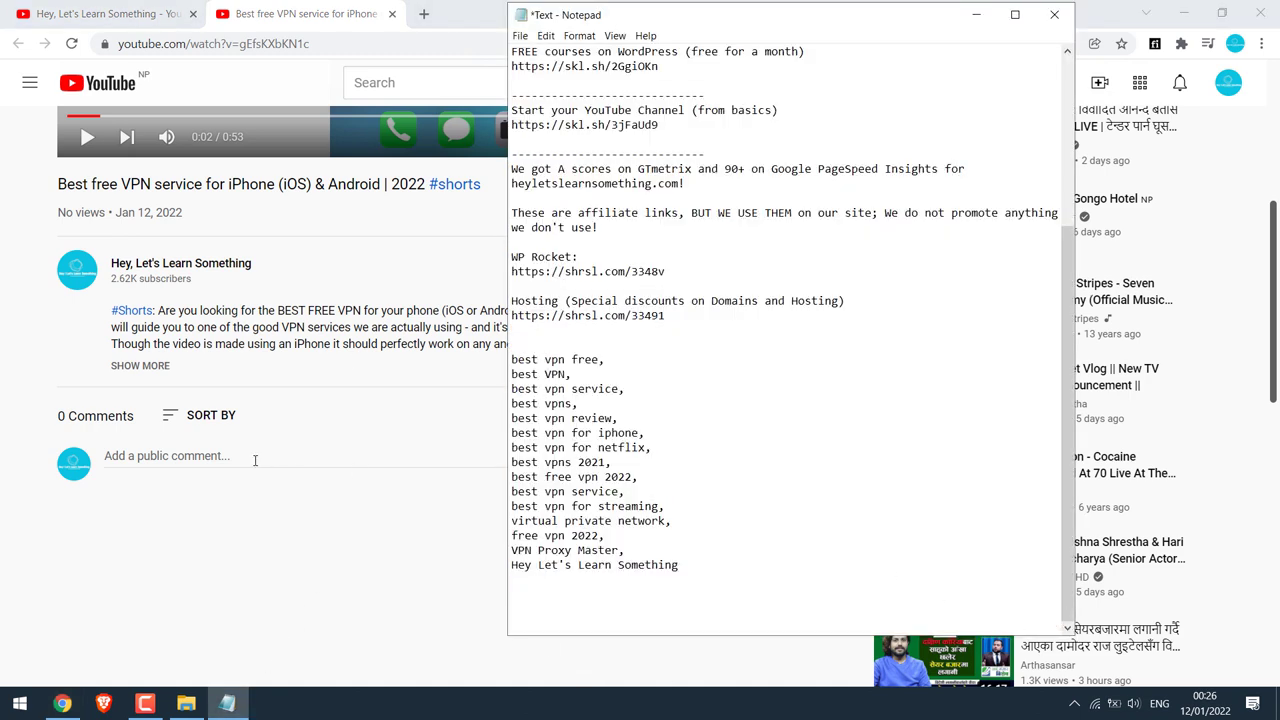
{"action": "left_click", "coordinate": [255, 460]}
{"action": "key", "text": "ctrl+v"}
{"action": "left_click", "coordinate": [795, 495]}
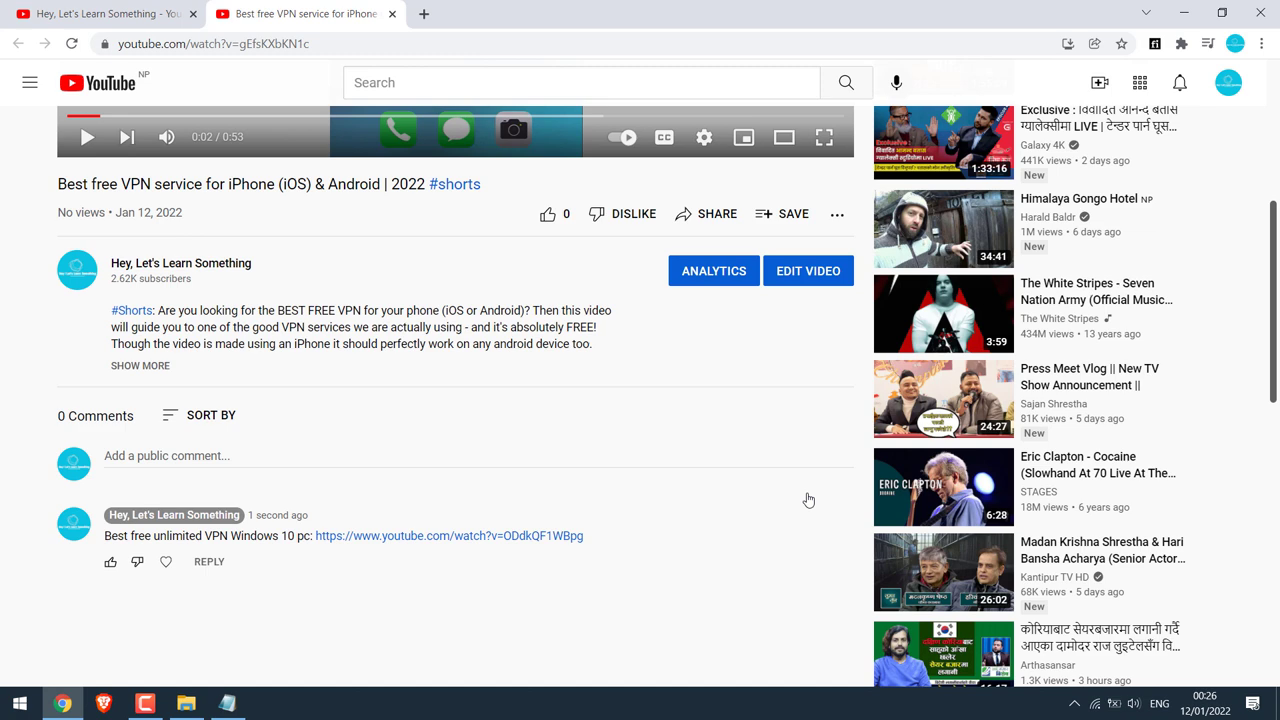
Pin the new comment and return to the channel page
{"action": "left_click", "coordinate": [836, 528]}
{"action": "left_click", "coordinate": [850, 560]}
{"action": "left_click", "coordinate": [764, 421]}
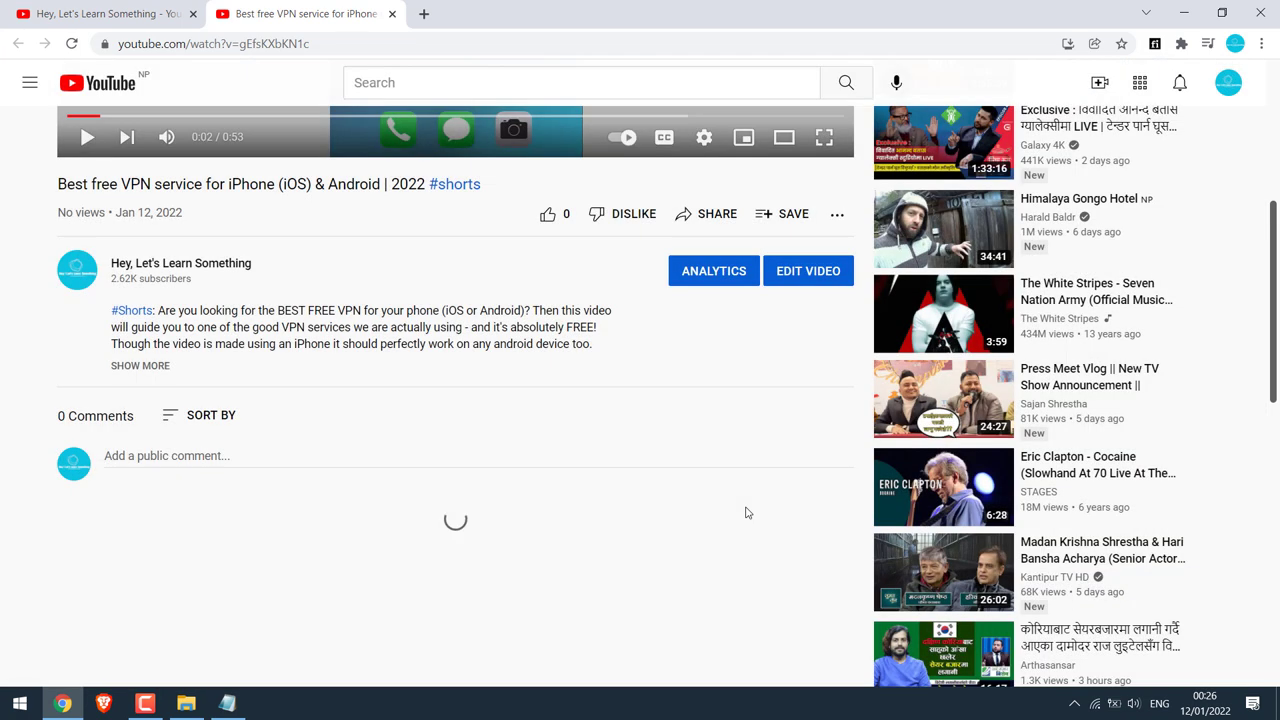
{"action": "left_click", "coordinate": [119, 13]}
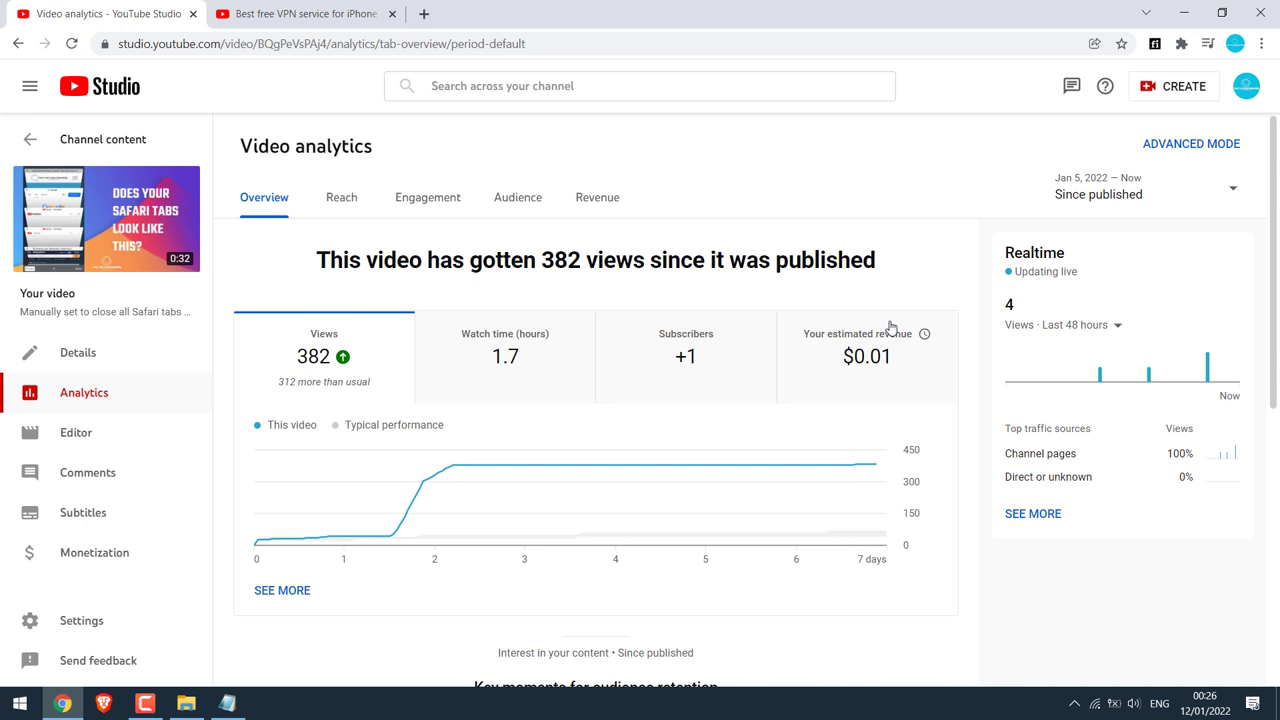
Show the Safari tabs Short's Reach stats: 381 impressions, 1.6% click-through, 86.7% Shorts feed
{"action": "left_click", "coordinate": [341, 198]}
{"action": "left_click_drag", "start_coordinate": [1276, 200], "coordinate": [1277, 325]}
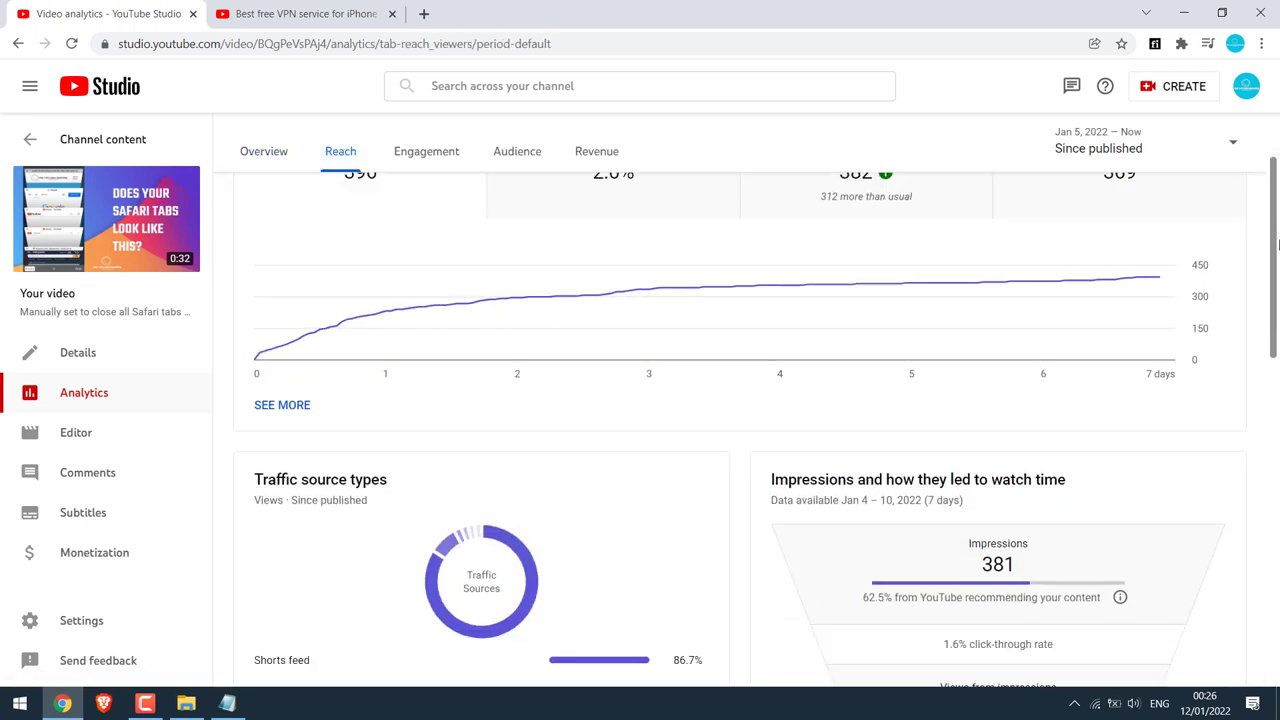